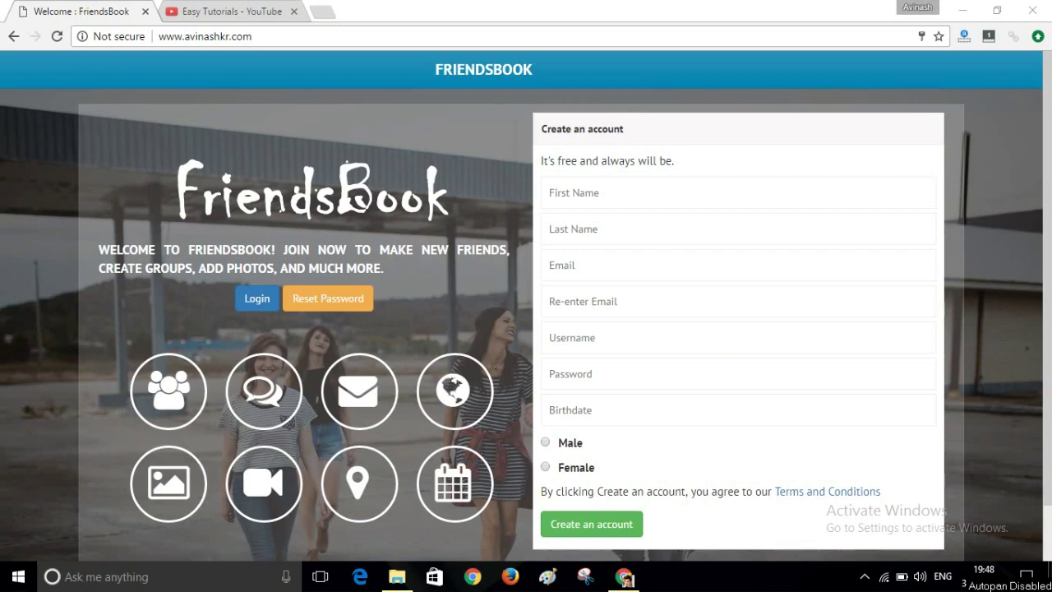
Log in to FriendsBook, replacing the saved password with the account password.
left_click(256, 297)
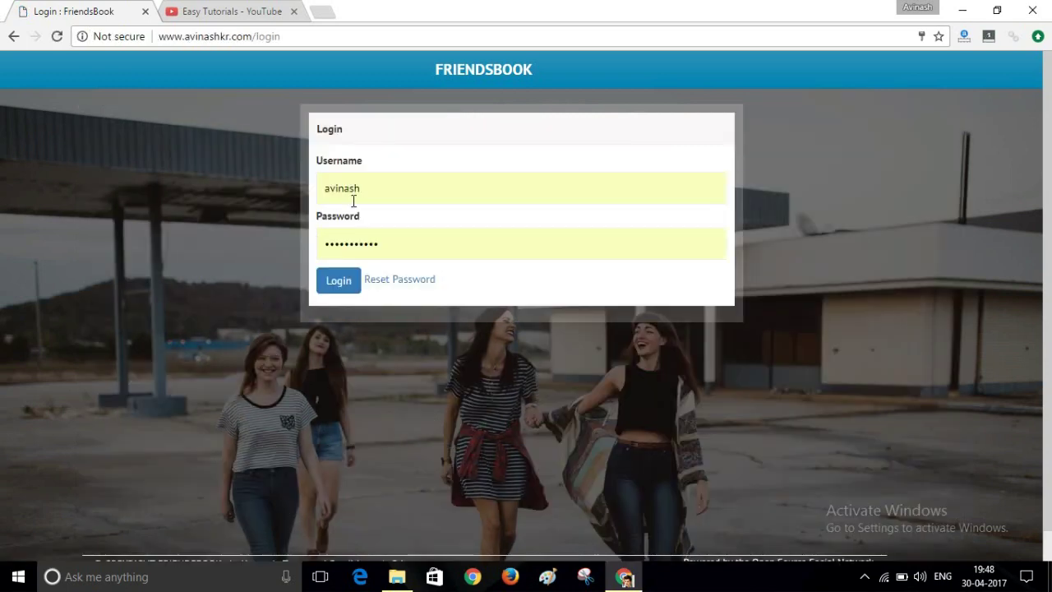
left_click_drag(381, 244, 320, 244)
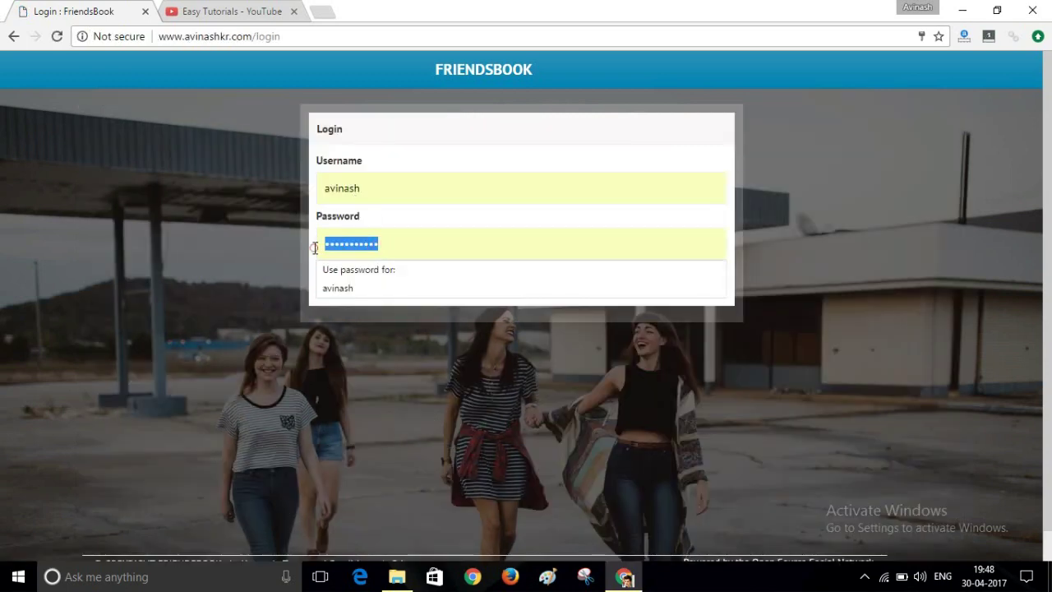
key("BackSpace")
type("••••••")
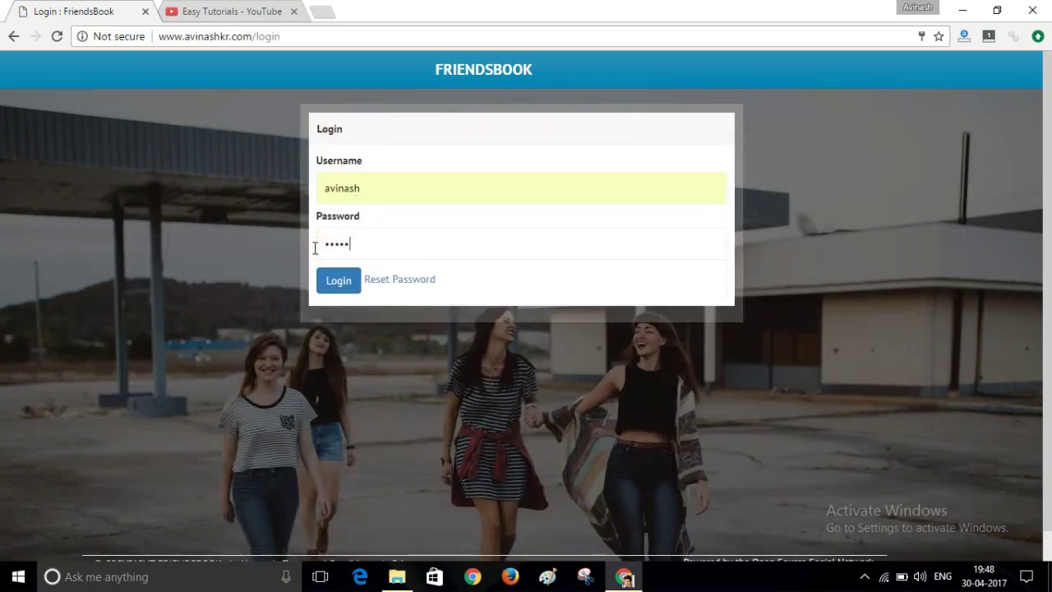
left_click(333, 280)
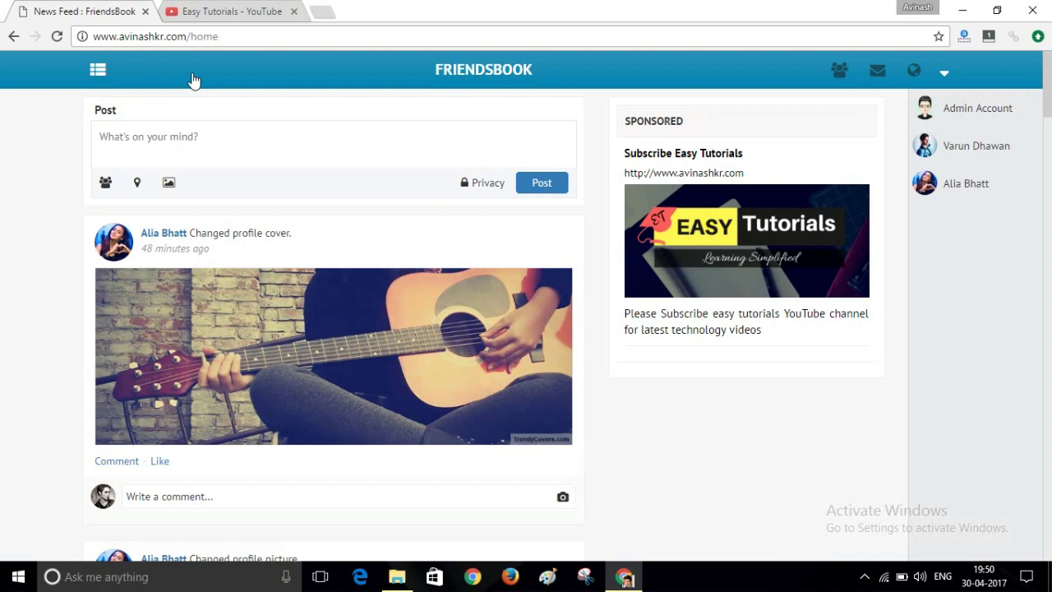
left_click(100, 70)
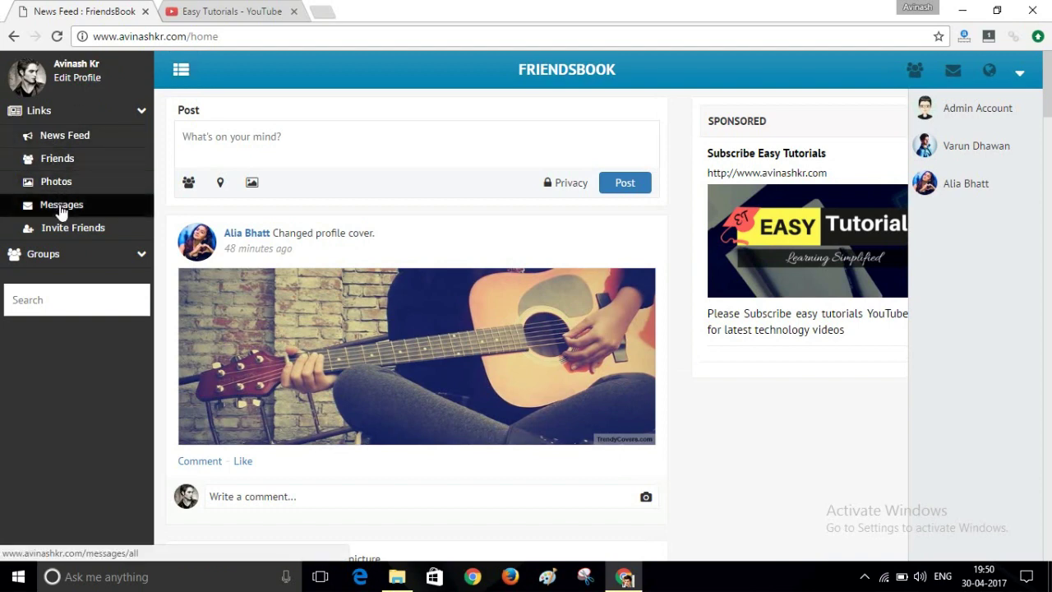
left_click(51, 256)
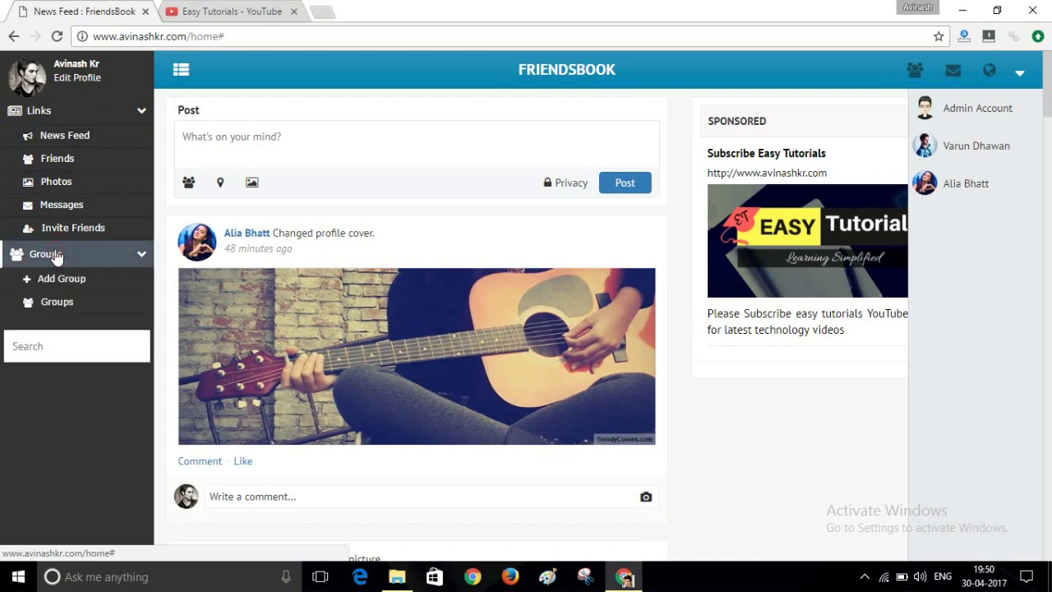
left_click(181, 74)
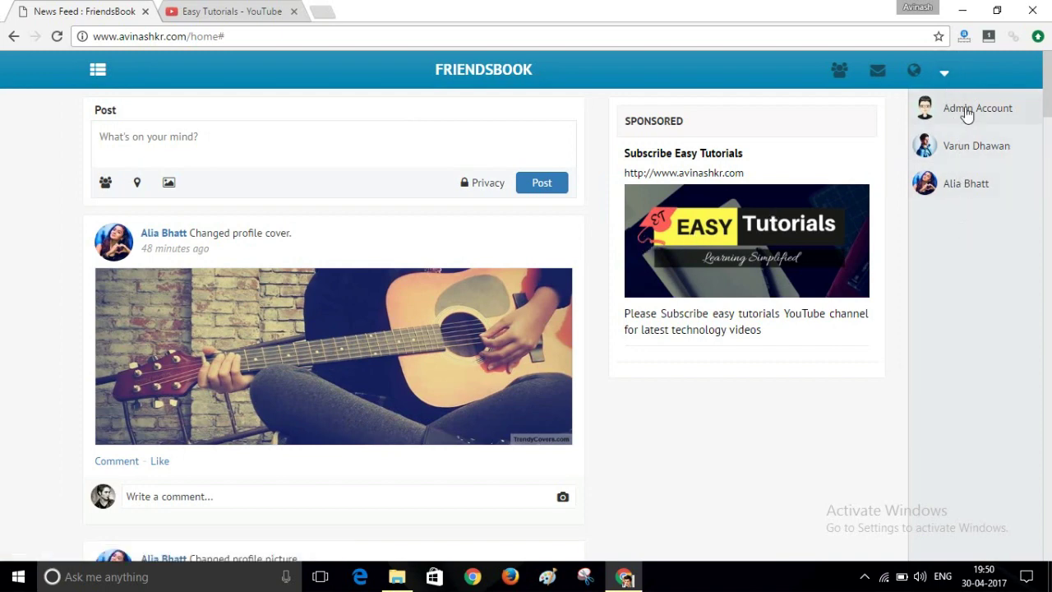
Chat with an online contact, sending 'hi' and 'this is test message', then open the side menu.
left_click(967, 197)
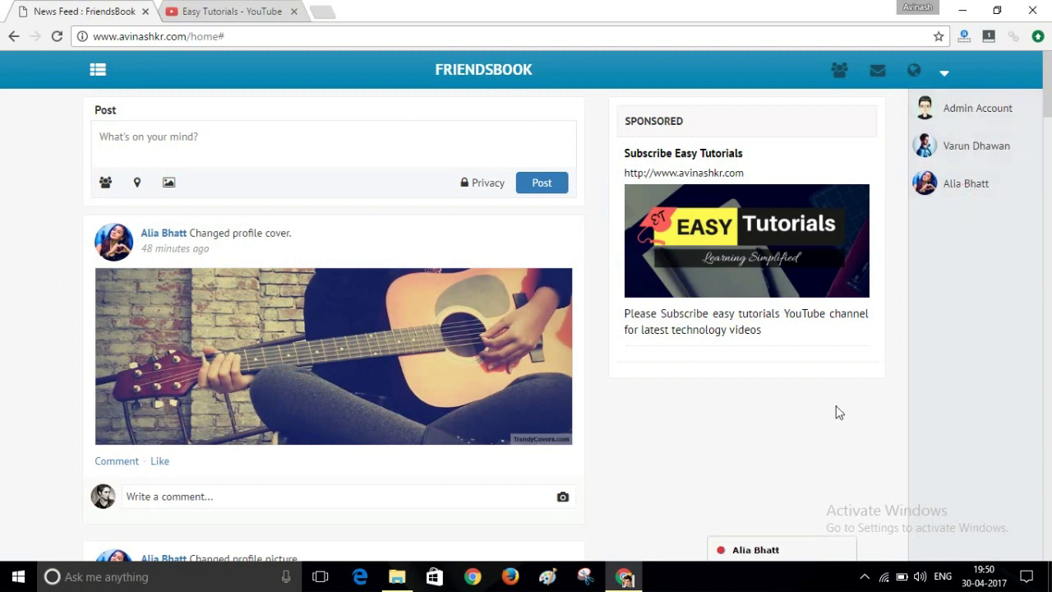
left_click(775, 544)
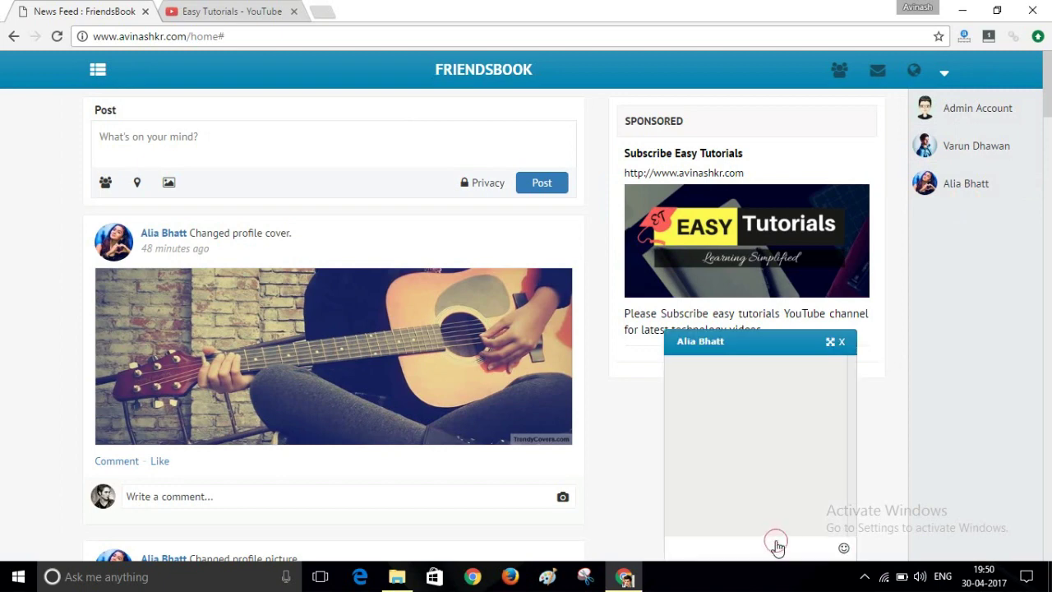
left_click(756, 543)
type("hi")
key("Return")
type("thist")
key("Return")
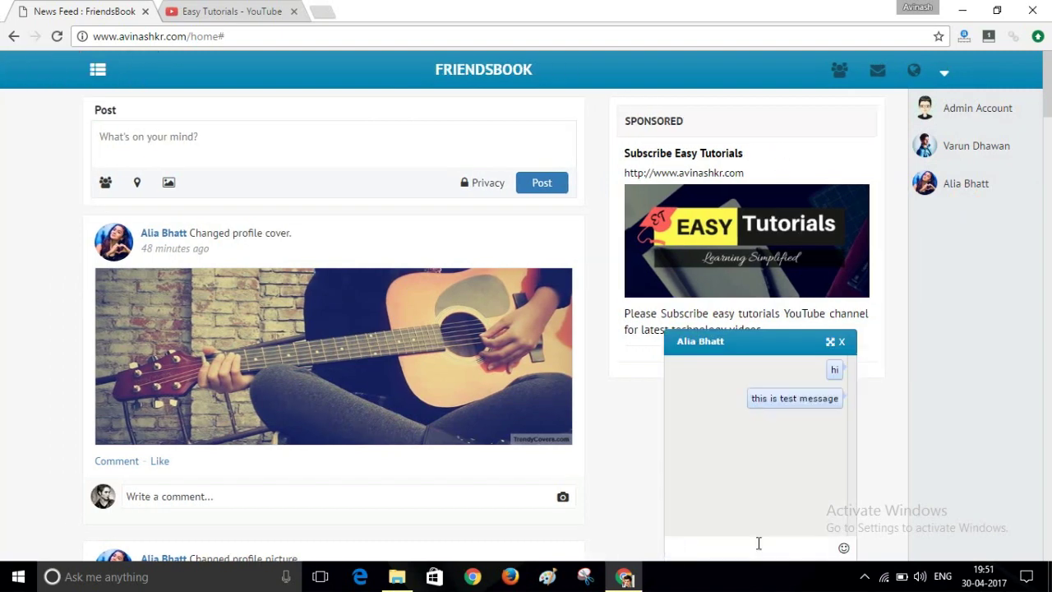
left_click(96, 71)
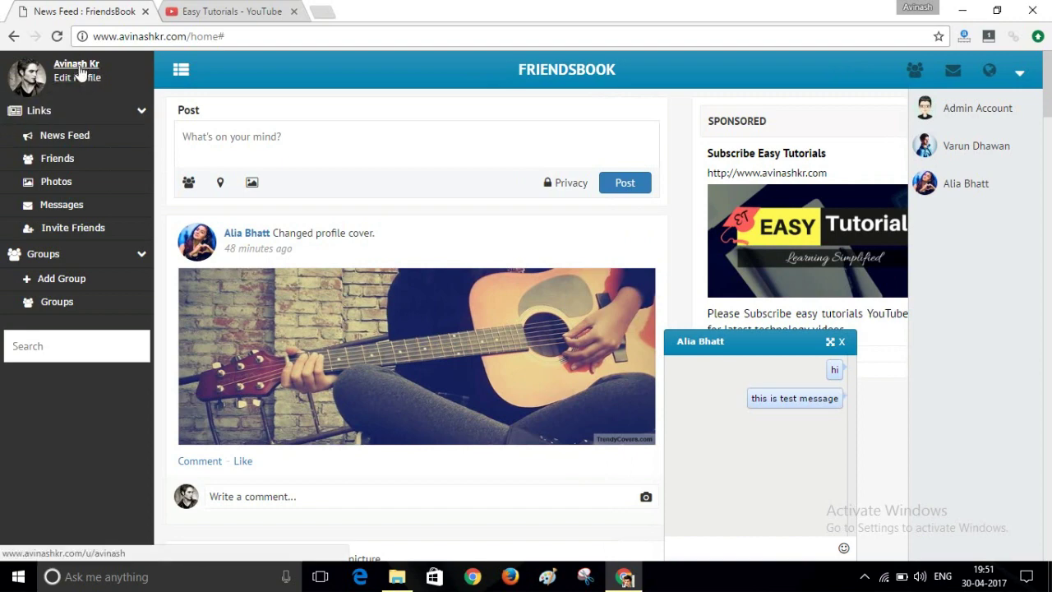
Go to your own FriendsBook profile page and scroll down through it.
left_click(80, 71)
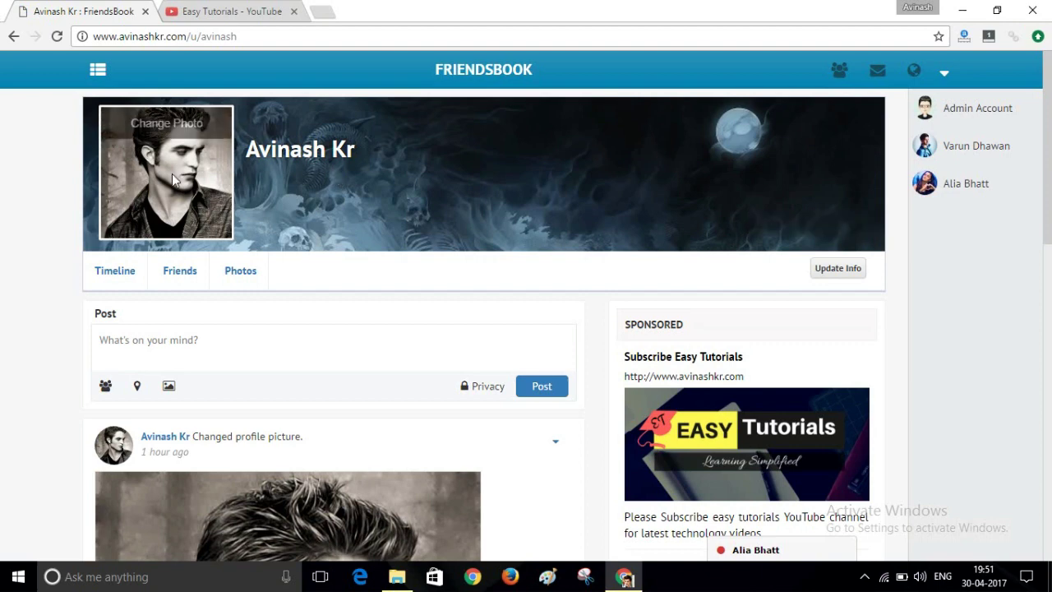
scroll(315, 232, "down", 2)
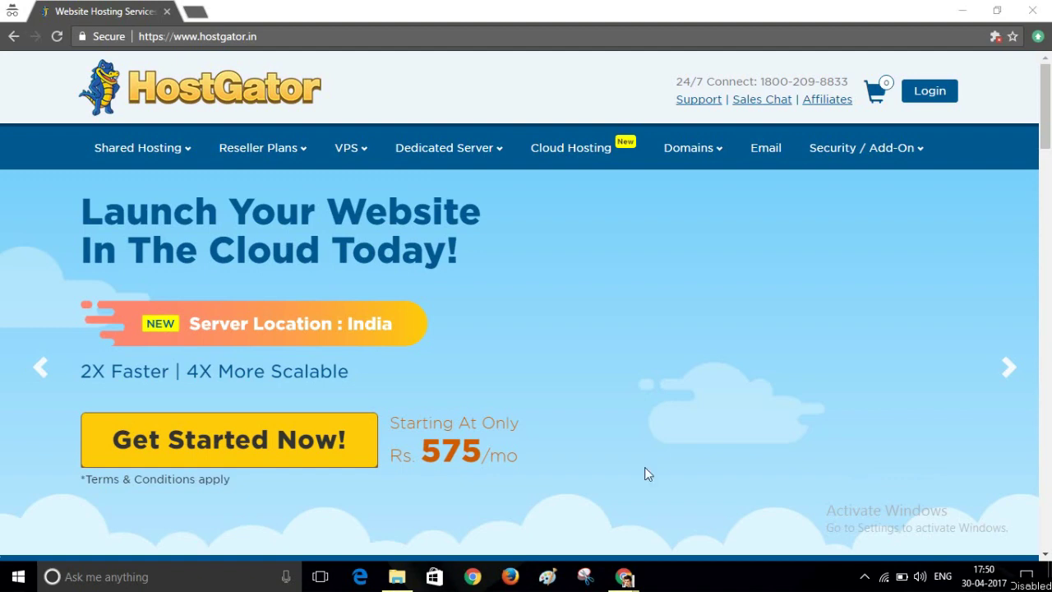
On the Linux Shared Hosting page, set Hatchling to 1 Month at Rs. 435/mo and buy it.
mouse_move(115, 149)
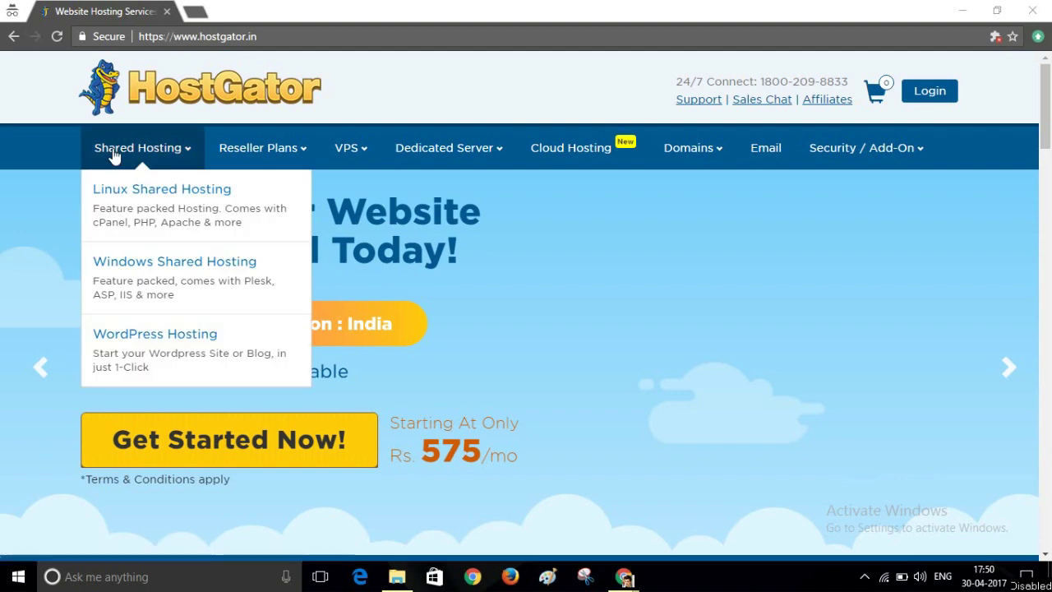
left_click(137, 223)
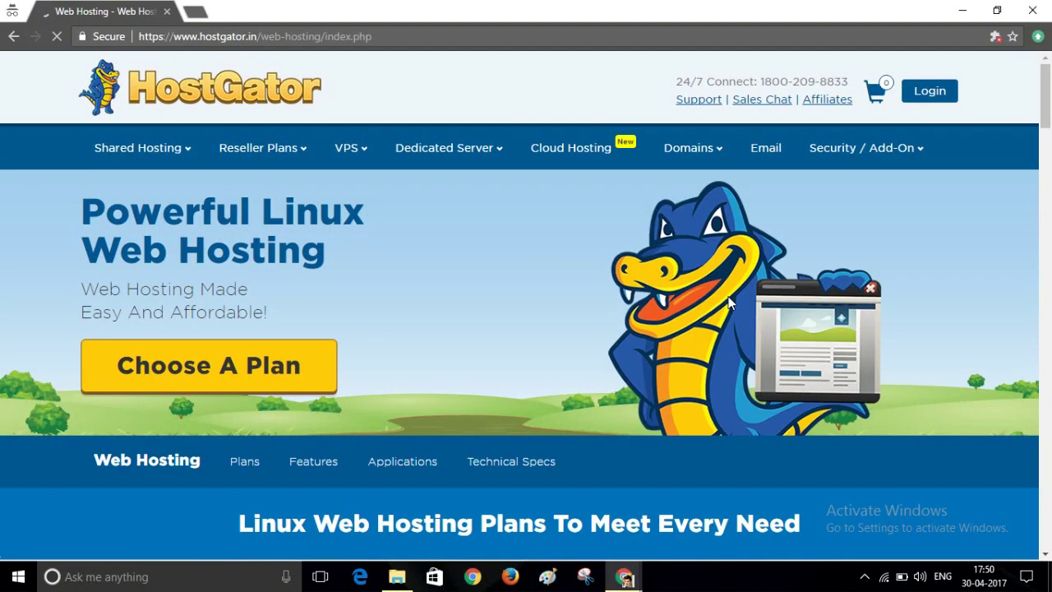
left_click_drag(1046, 120, 1049, 172)
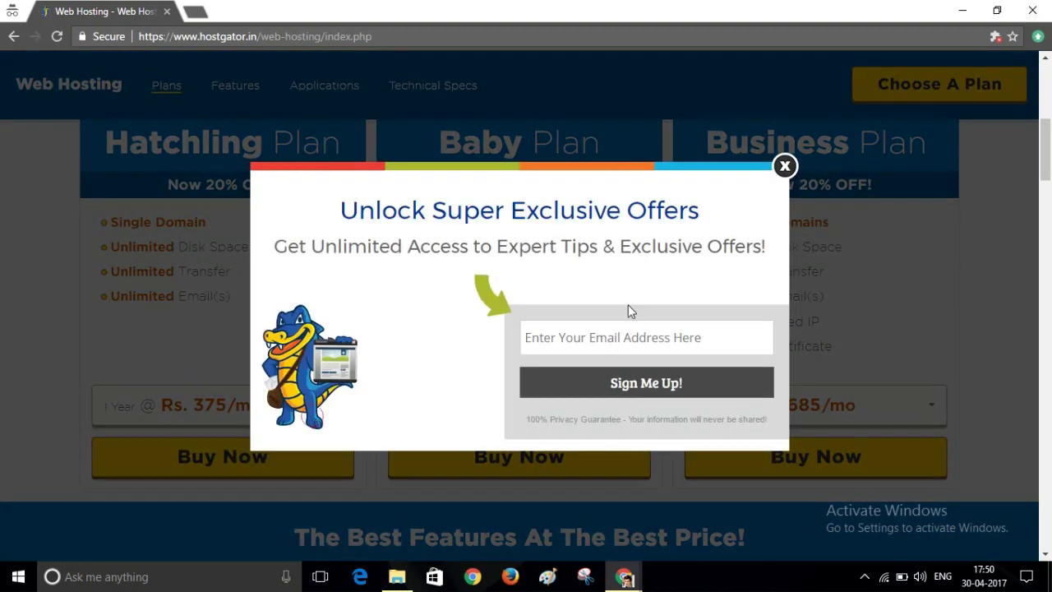
left_click(784, 167)
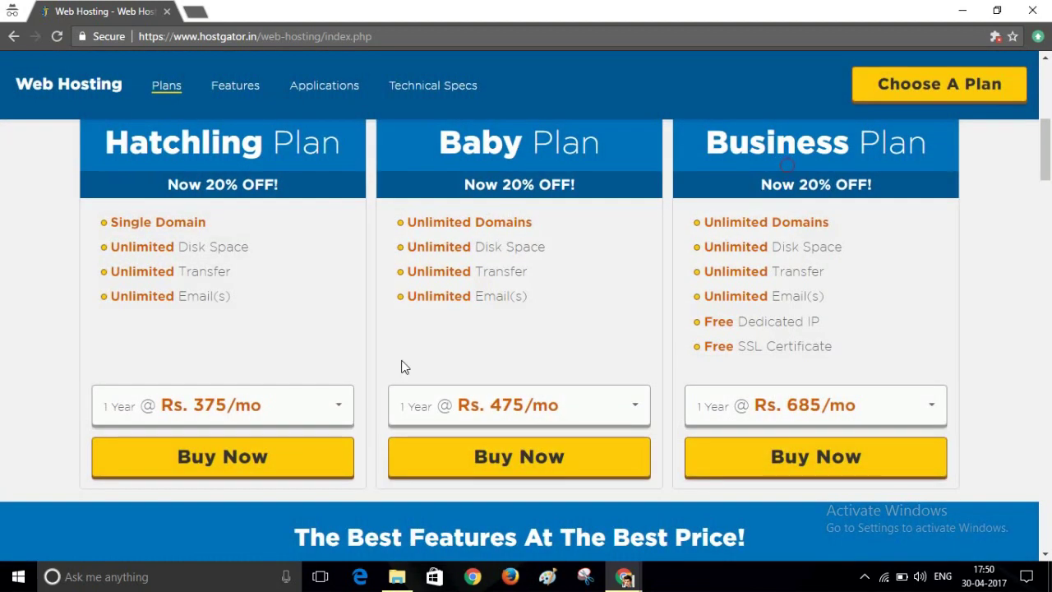
left_click(346, 401)
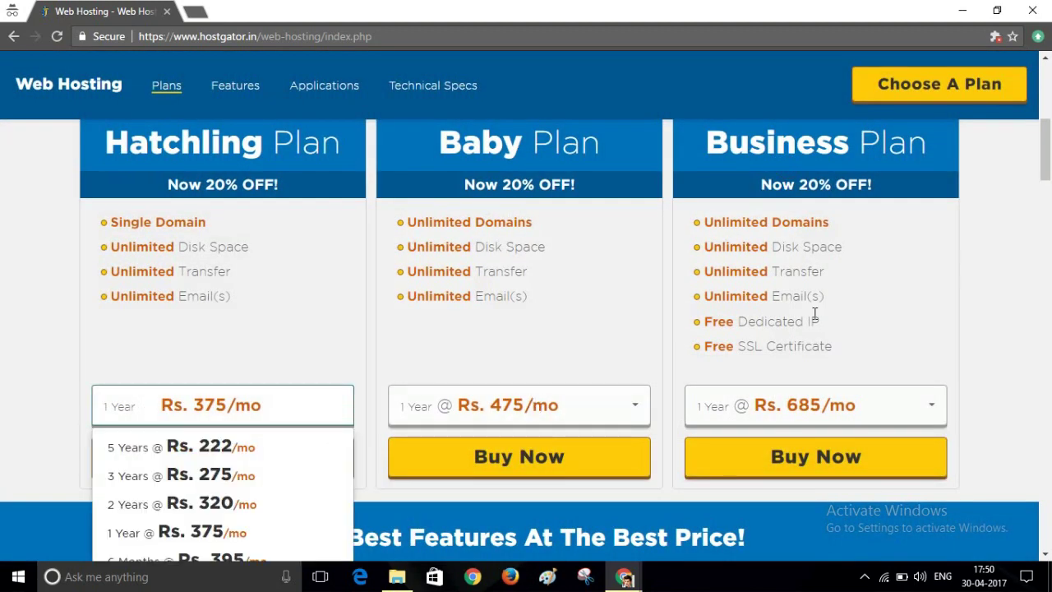
scroll(1049, 141, "down", 2)
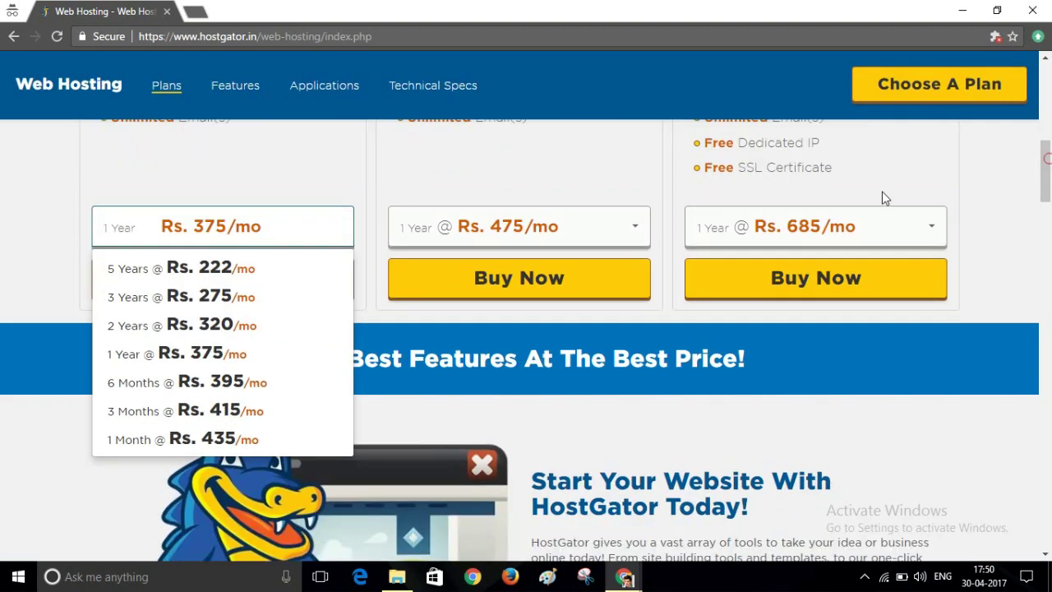
left_click(280, 437)
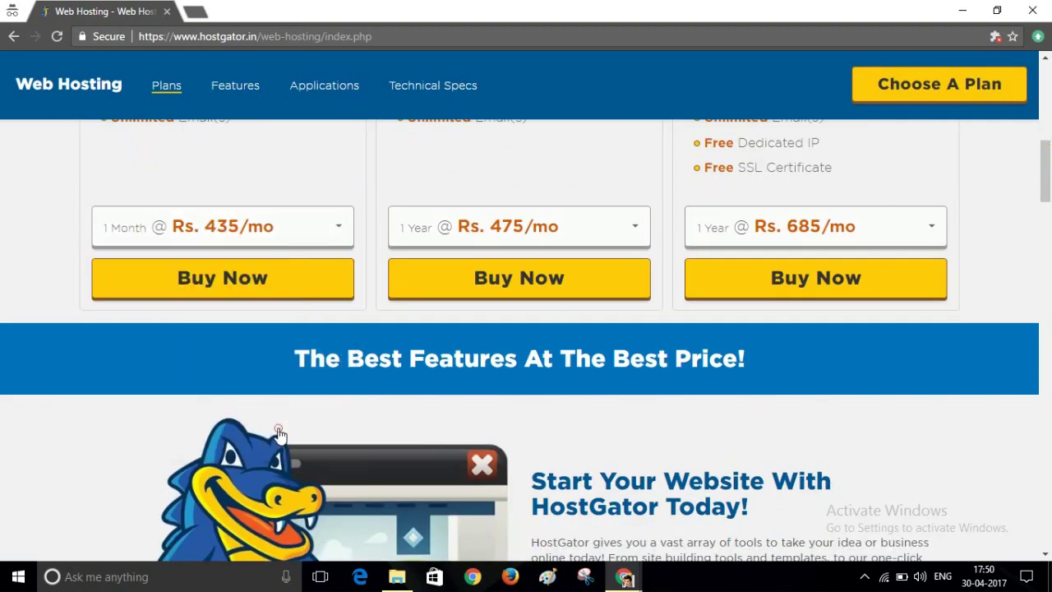
left_click(175, 294)
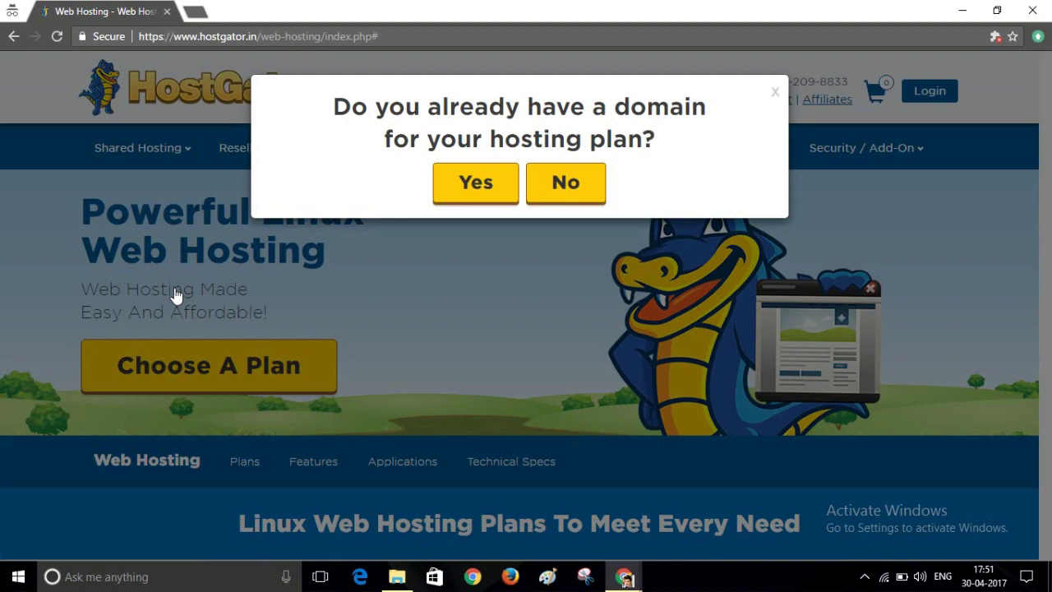
Search for a new domain 'nashkr' with the .in extension, without SiteLock or CodeGuard.
left_click(569, 183)
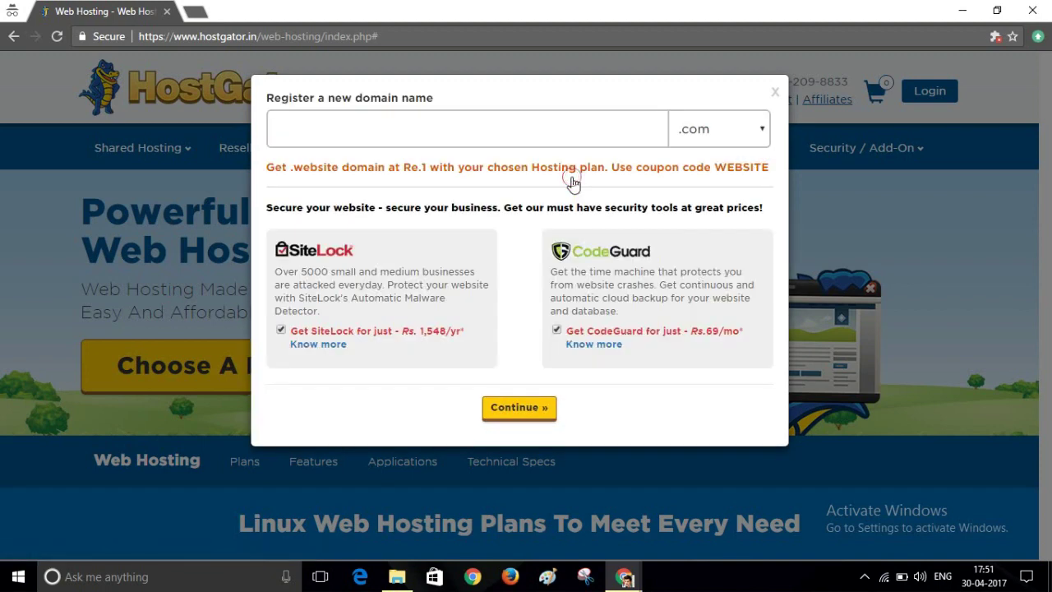
left_click(472, 132)
left_click(473, 133)
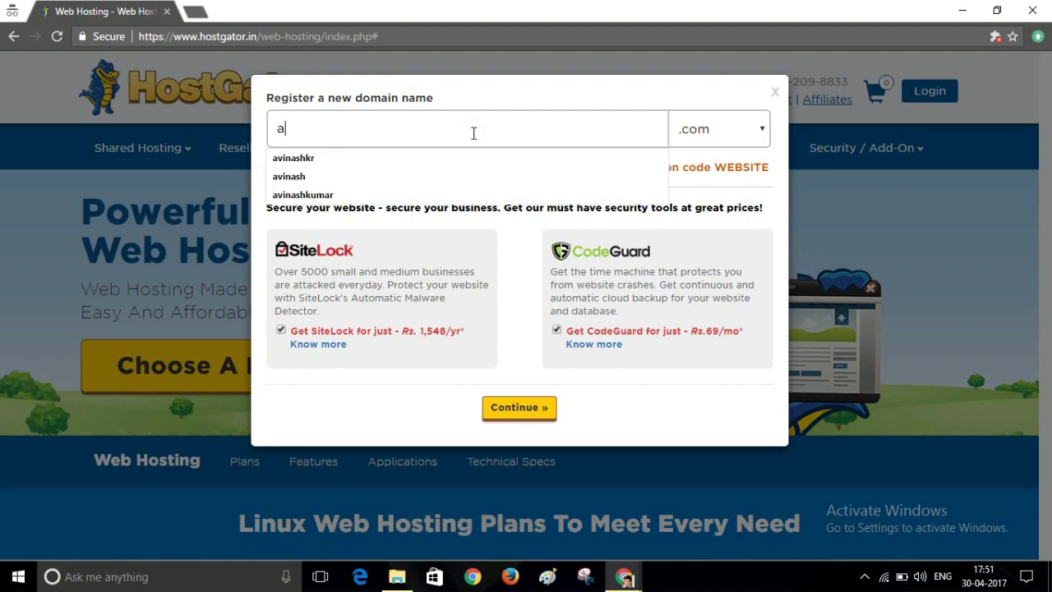
type("nashkr")
left_click(739, 137)
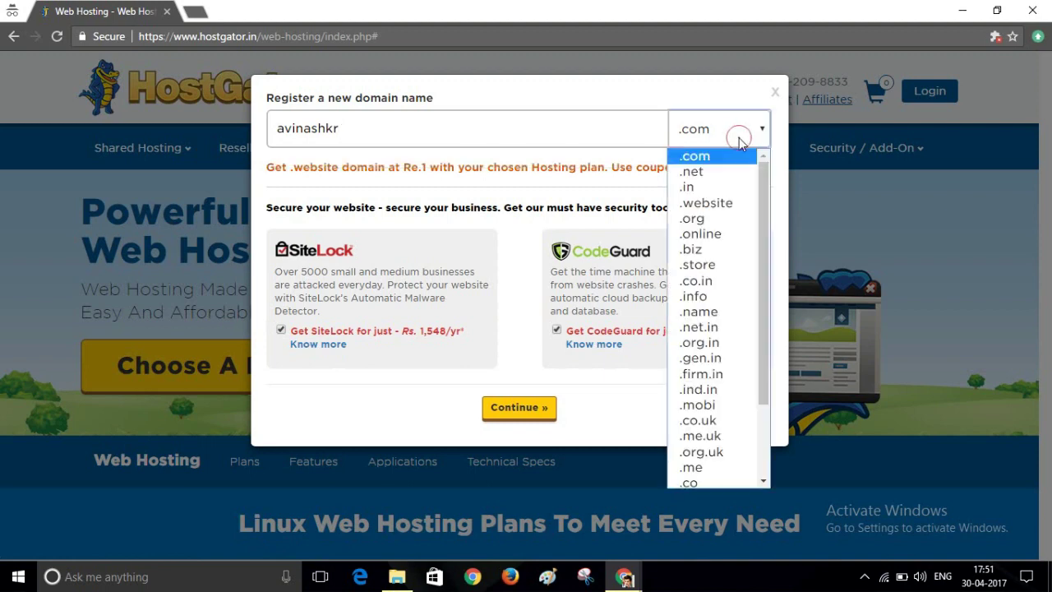
left_click(725, 187)
left_click(280, 331)
left_click(556, 331)
Add the available .in domain to the cart and go to checkout, totalling Rs. 1,304.
left_click(518, 411)
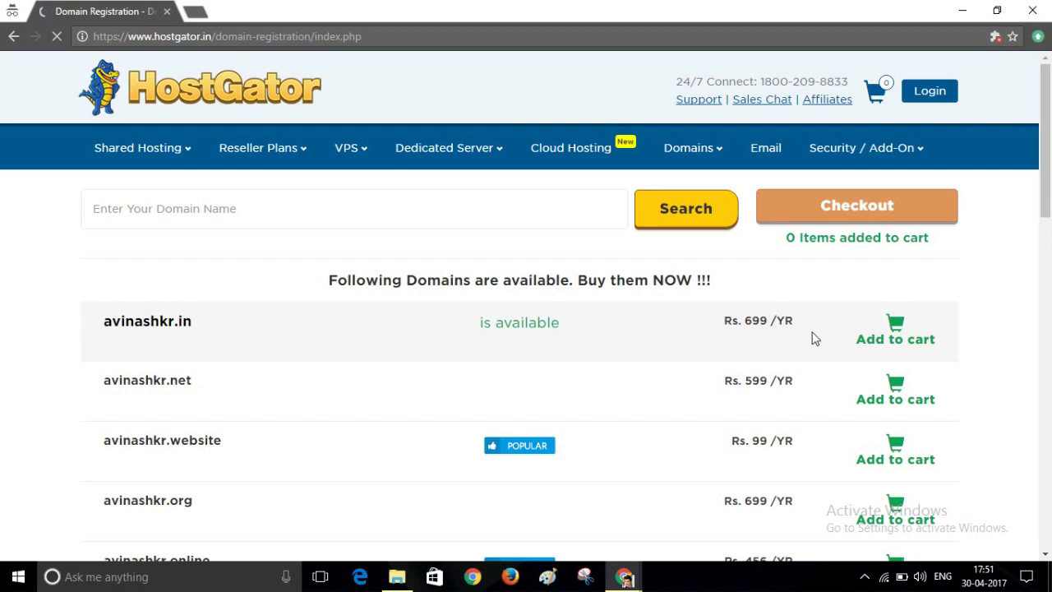
left_click(909, 341)
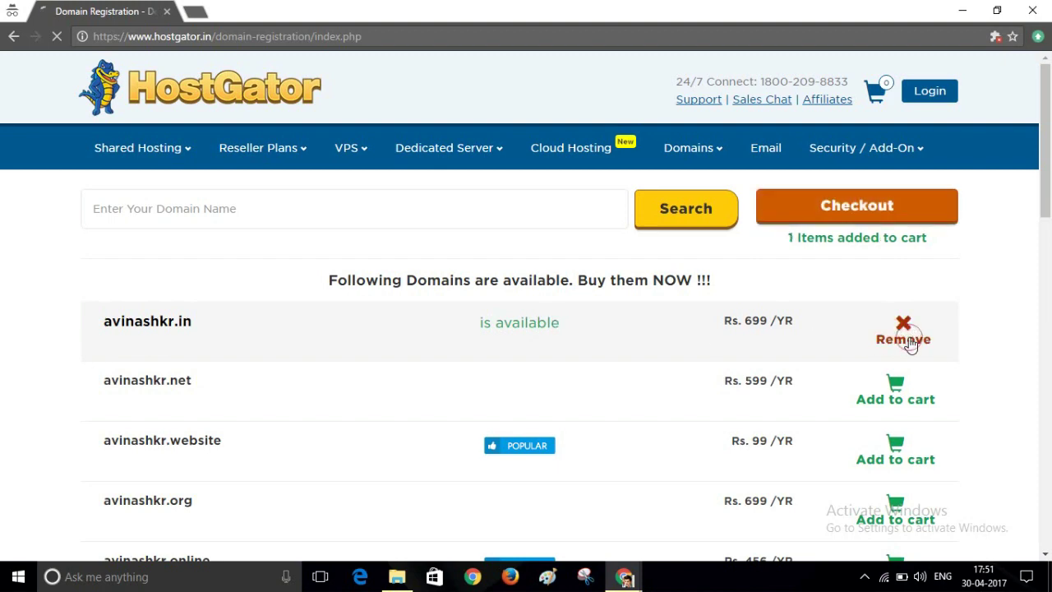
mouse_move(866, 148)
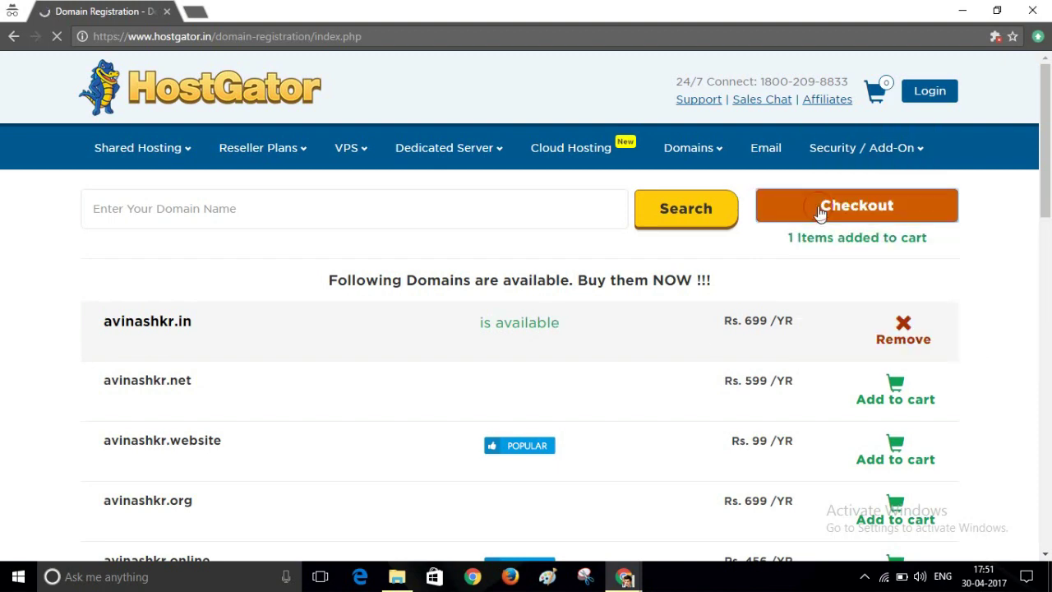
left_click(820, 212)
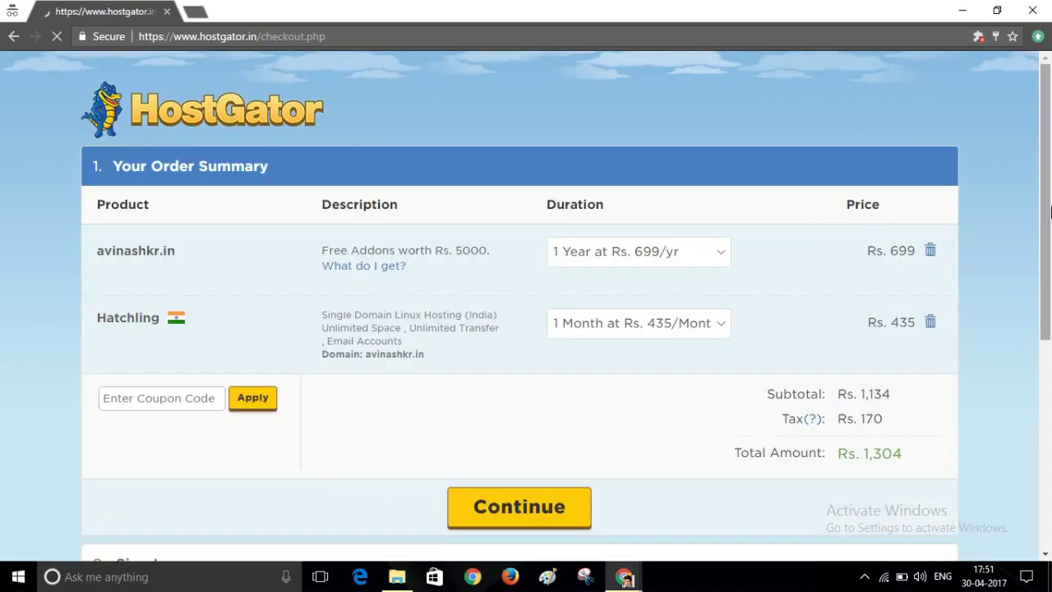
Continue past the order summary and fill in the new HostGator account's contact and user details.
scroll(1049, 212, "down", 3)
left_click(530, 285)
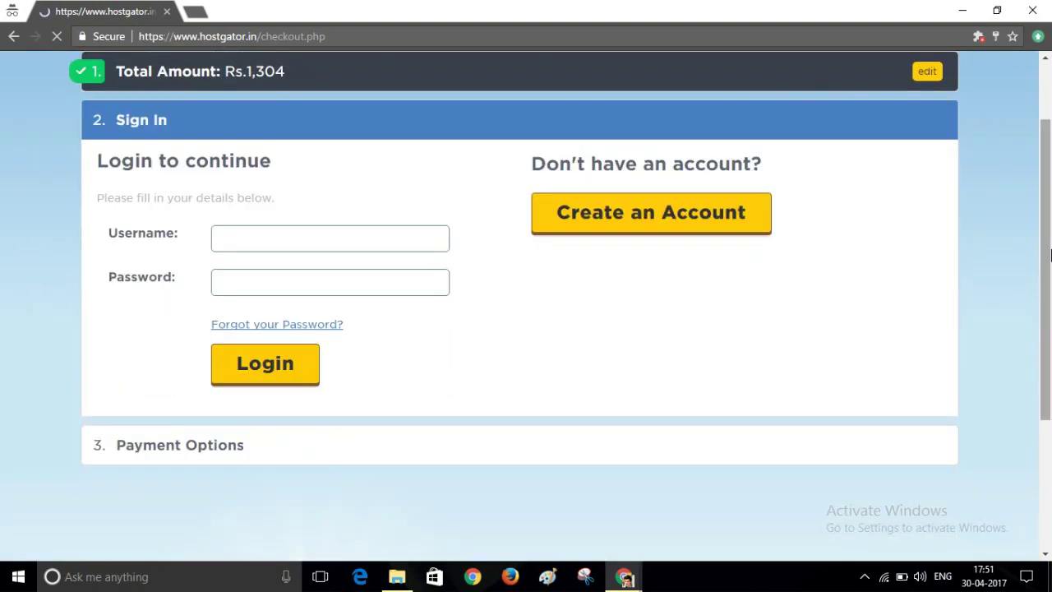
left_click_drag(1049, 255, 1049, 279)
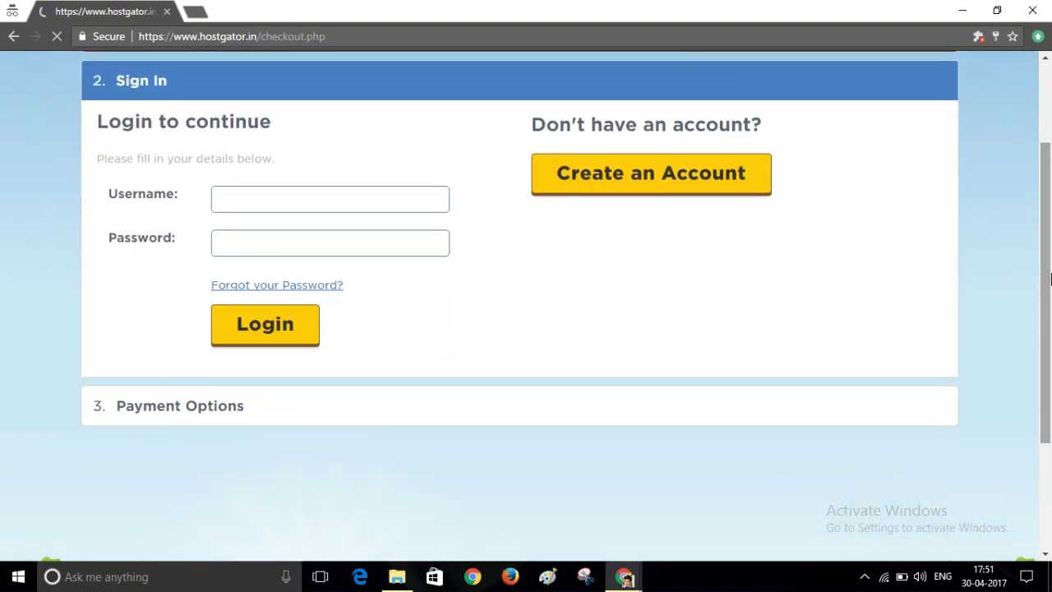
left_click(595, 187)
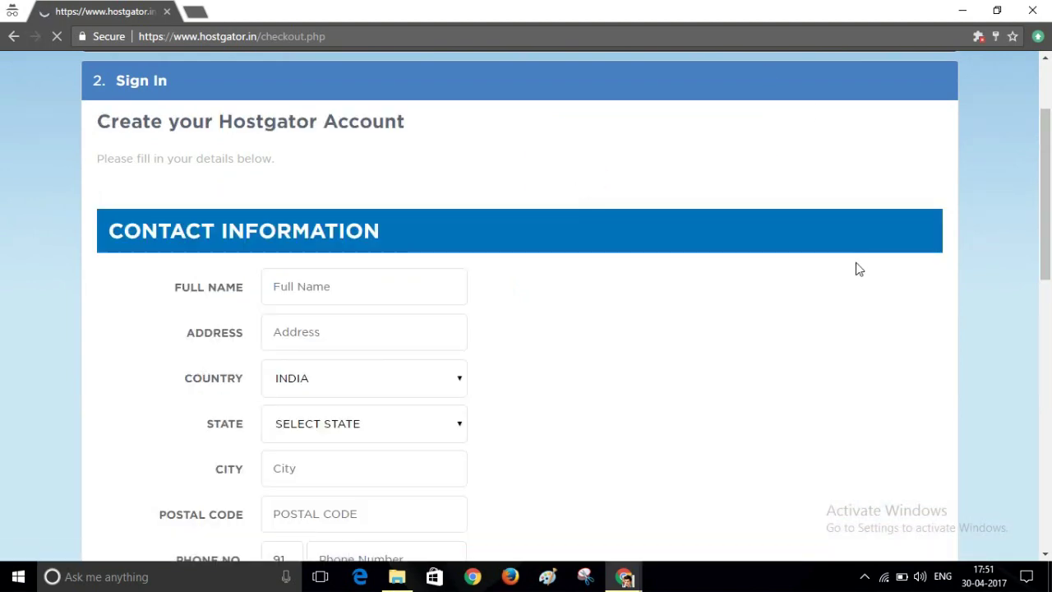
left_click_drag(1049, 238, 1047, 275)
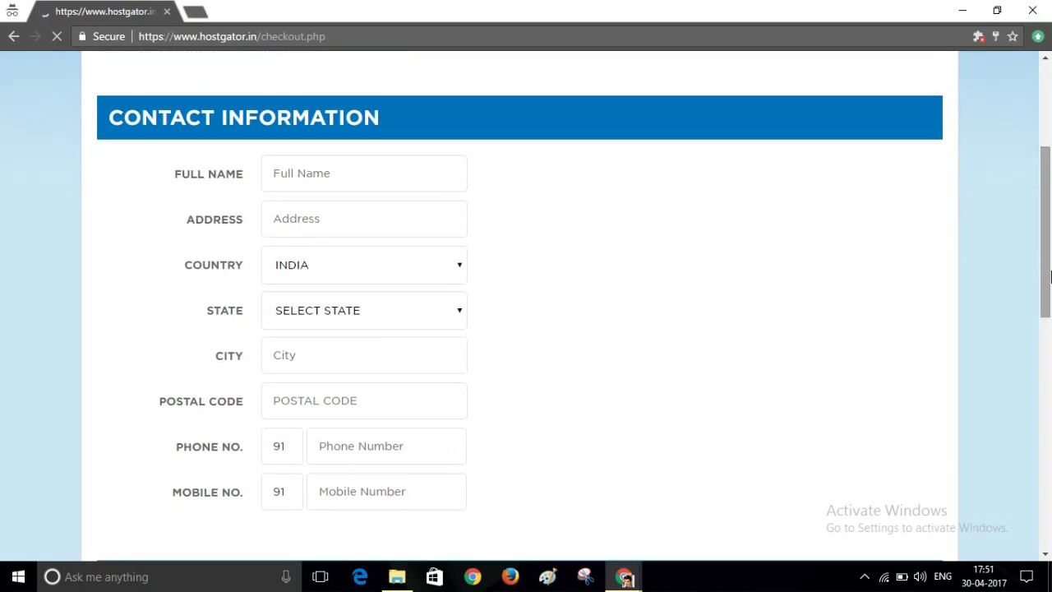
left_click_drag(1049, 268, 1049, 413)
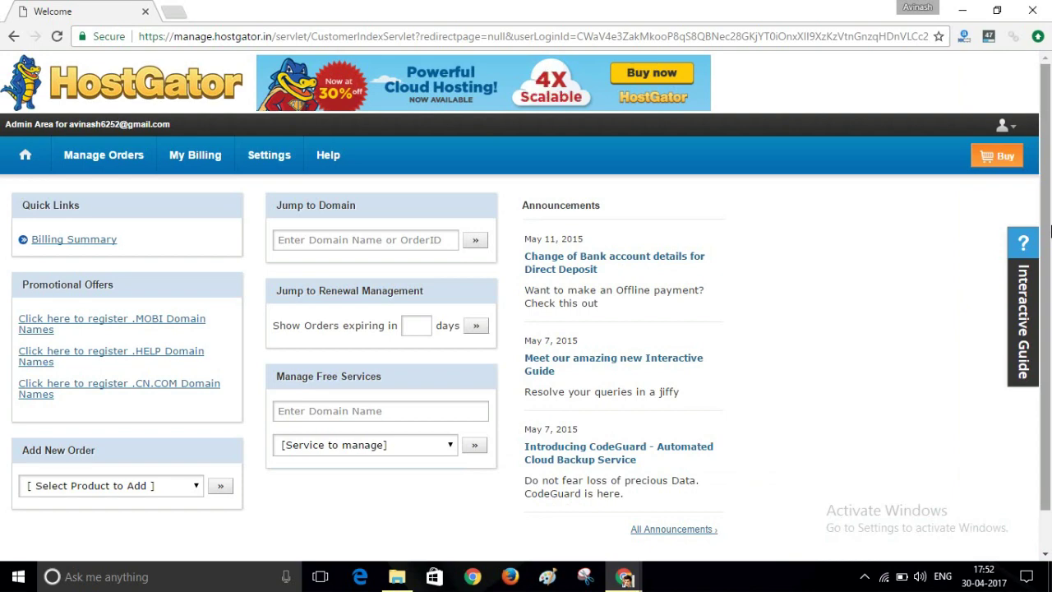
List all orders and open the domain's Single Domain Linux Hosting order.
mouse_move(80, 167)
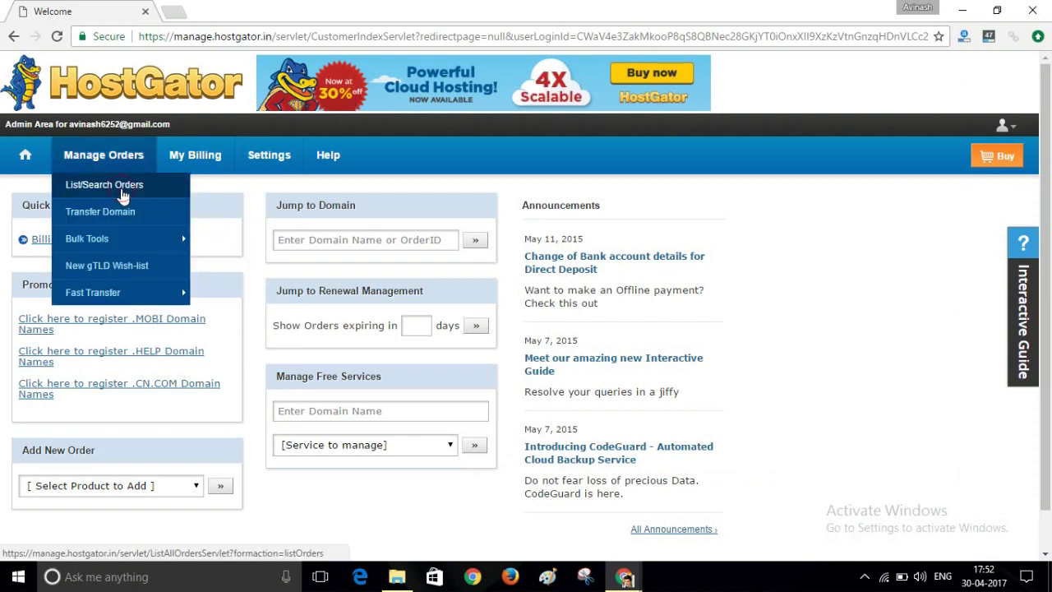
left_click(122, 195)
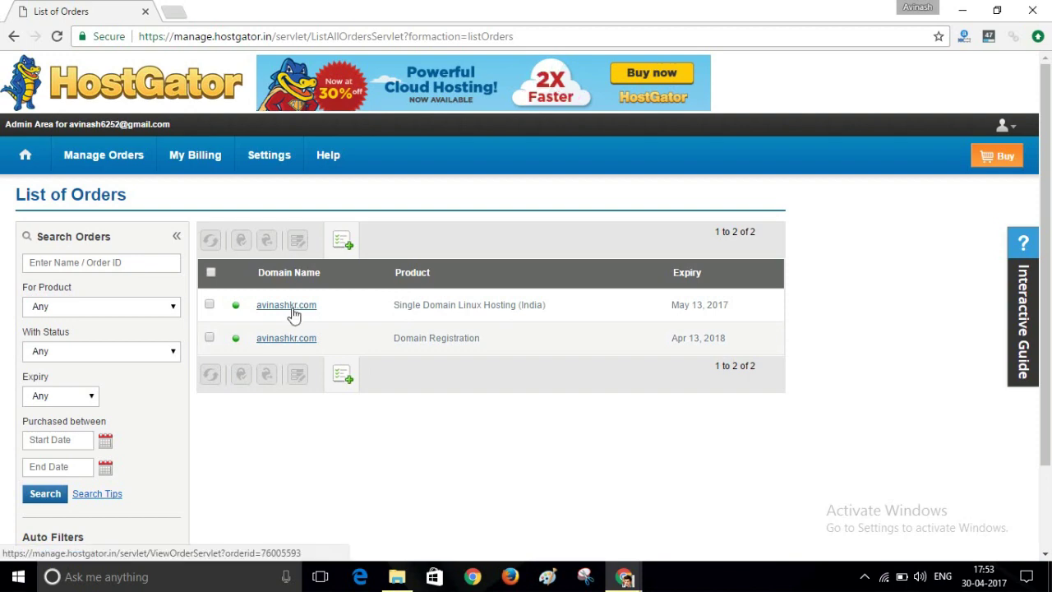
left_click(293, 311)
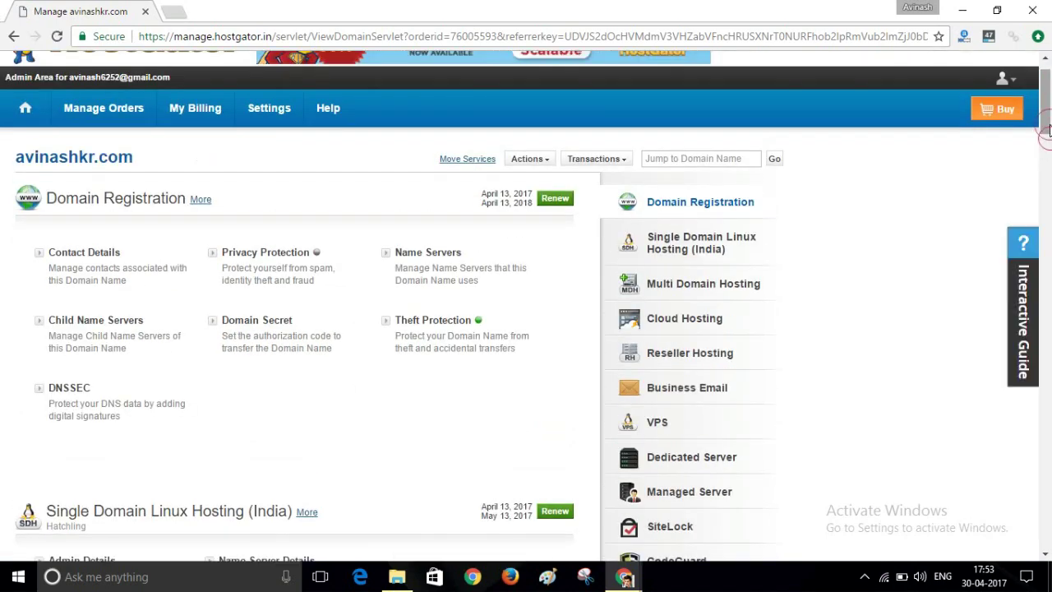
left_click_drag(1047, 129, 1041, 173)
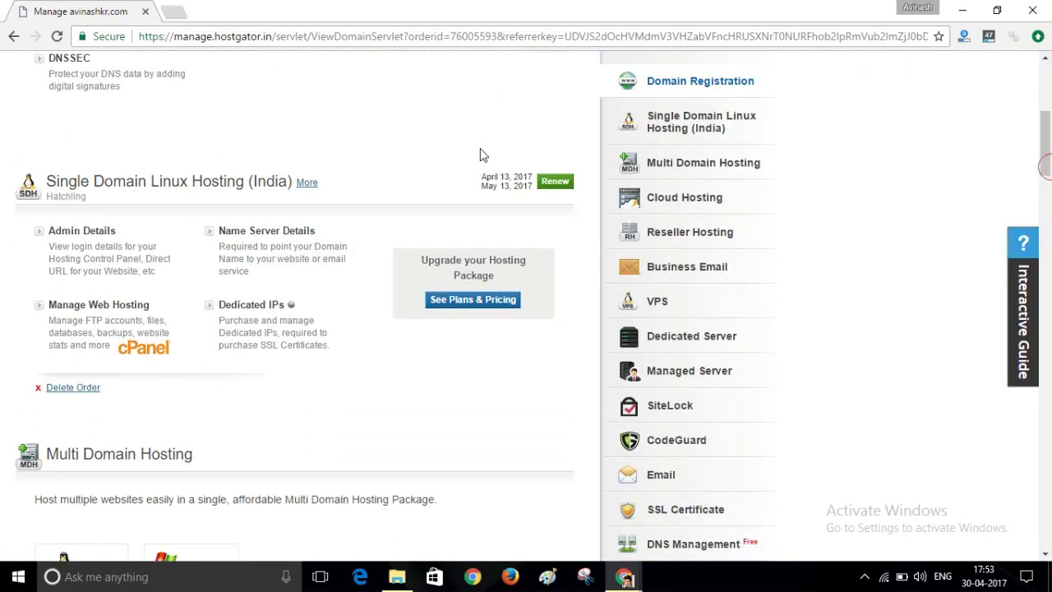
left_click(243, 236)
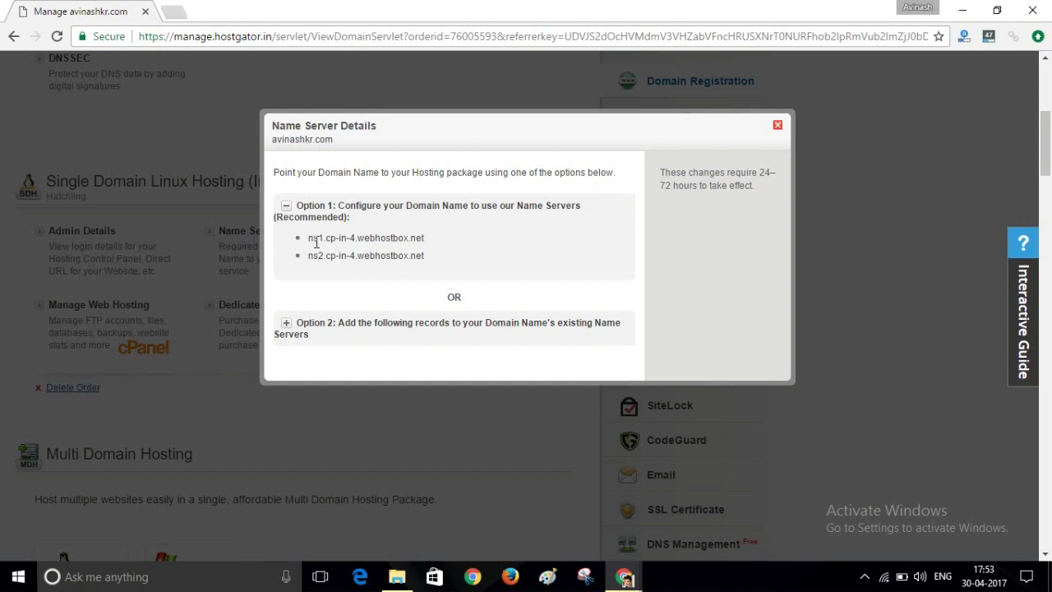
left_click_drag(312, 240, 424, 238)
left_click(435, 238)
left_click_drag(309, 257, 430, 258)
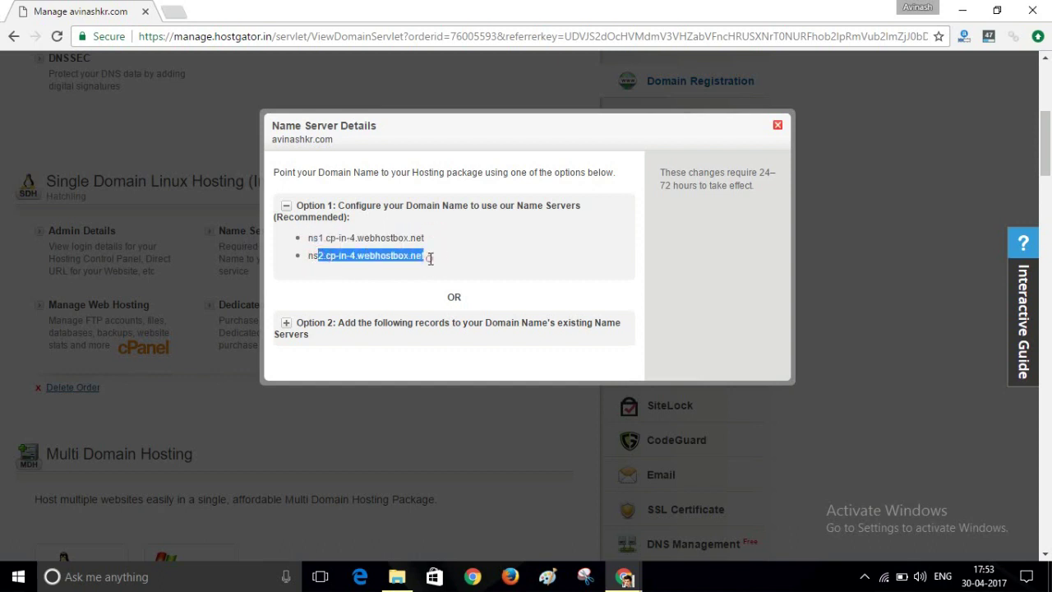
left_click(430, 257)
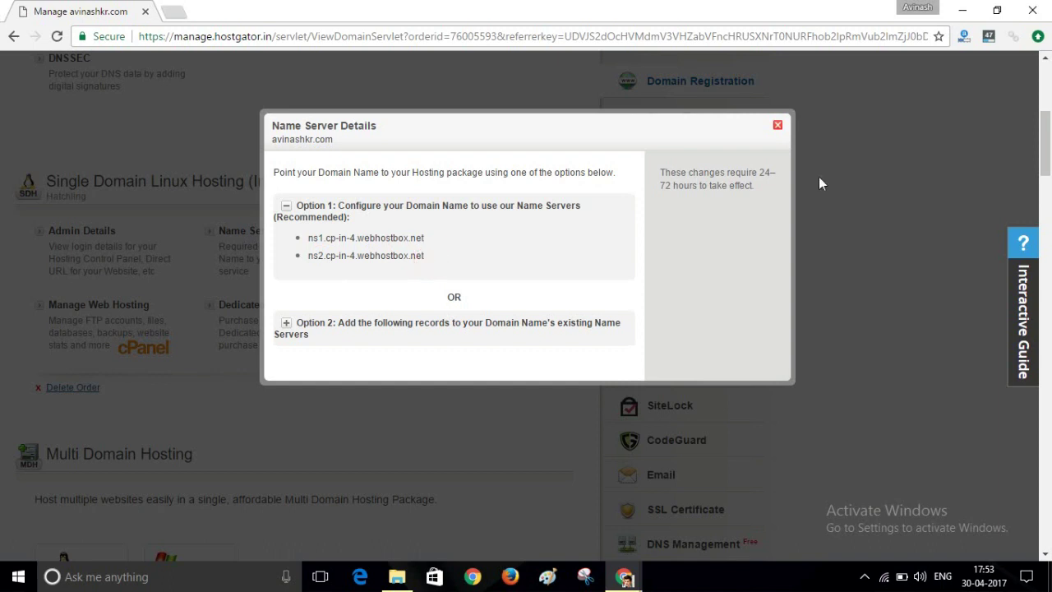
left_click(777, 127)
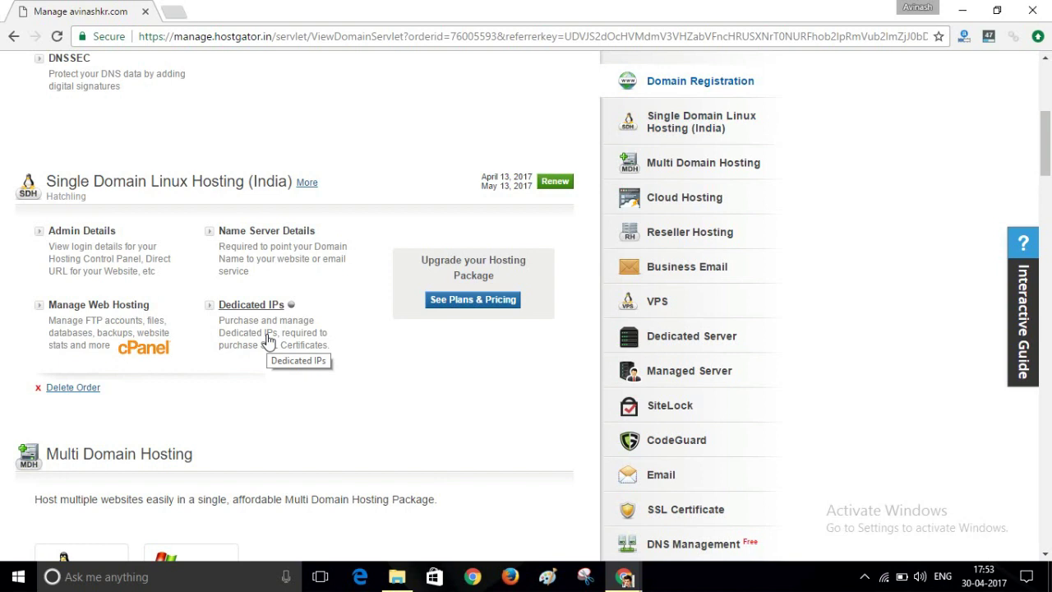
Launch cPanel through Manage Web Hosting, maximize its window, and scroll to the Software section.
left_click(81, 314)
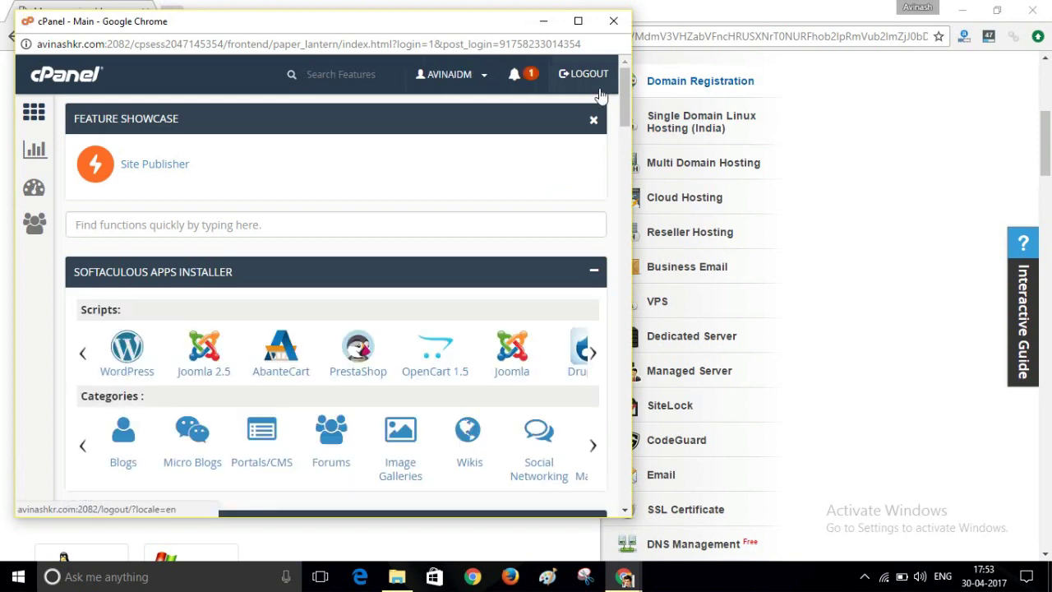
left_click(579, 22)
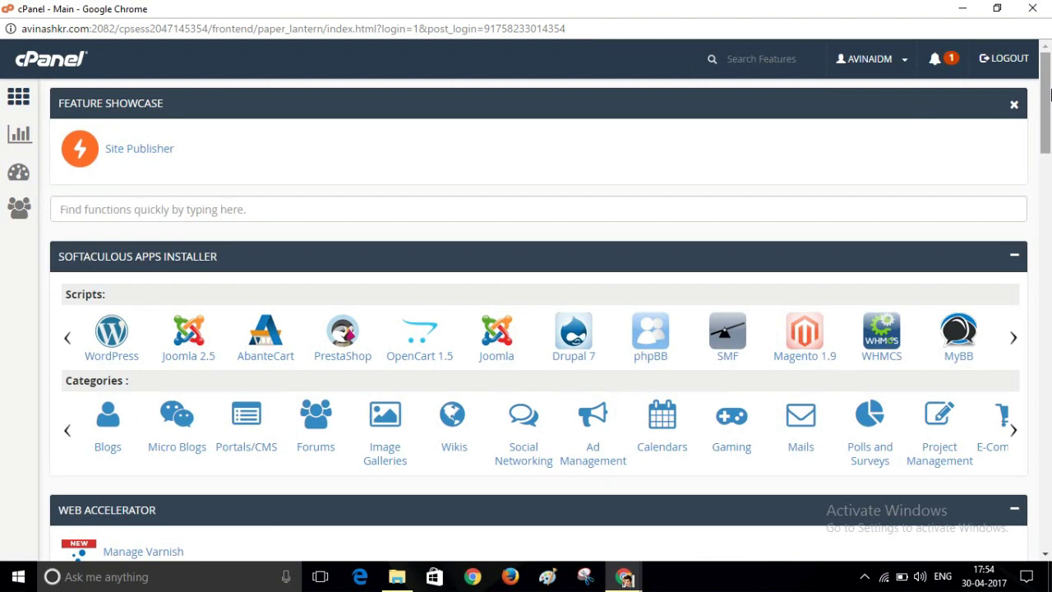
left_click_drag(1047, 105, 1049, 78)
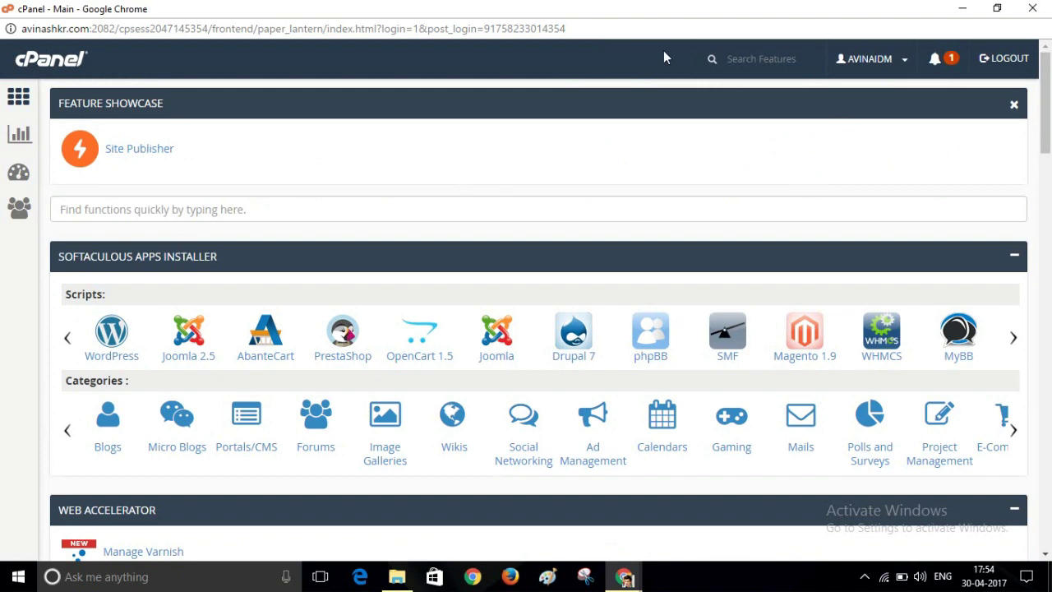
left_click_drag(1046, 105, 1049, 304)
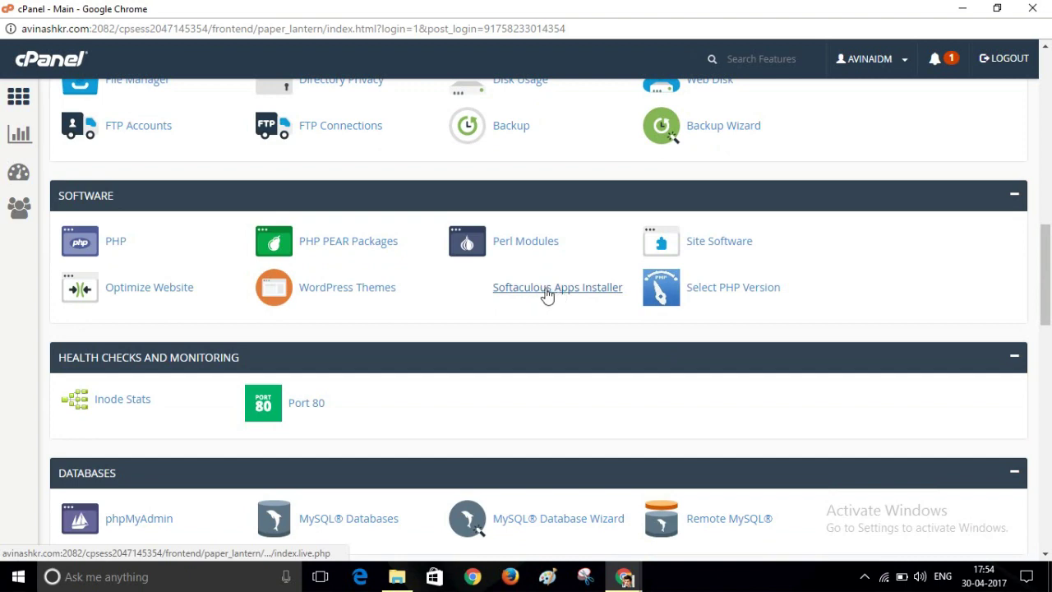
Launch Softaculous and pick Open Source Social Network under the Social Networking category.
left_click(571, 296)
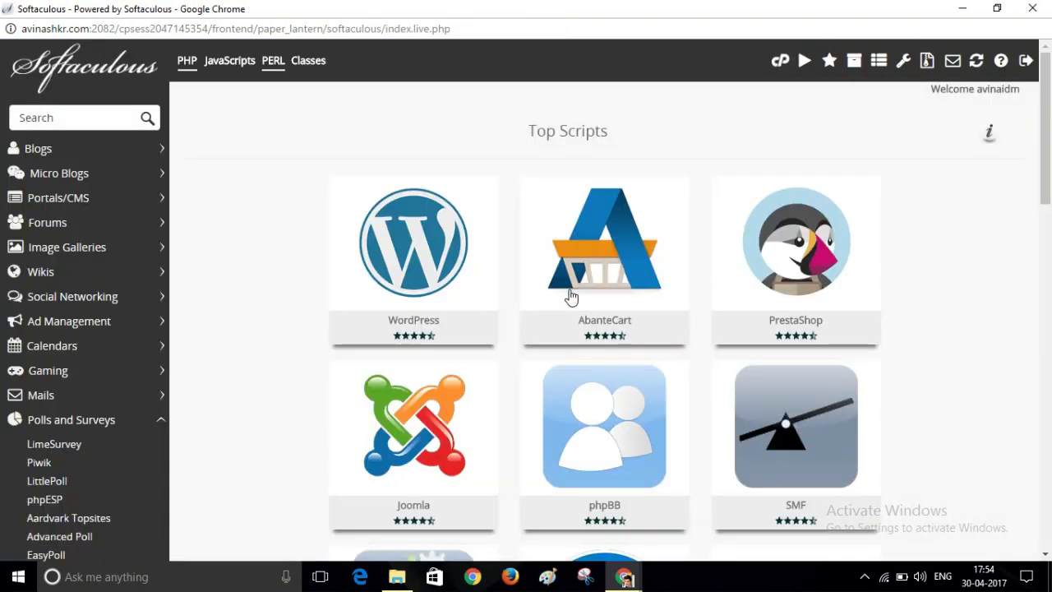
mouse_move(571, 295)
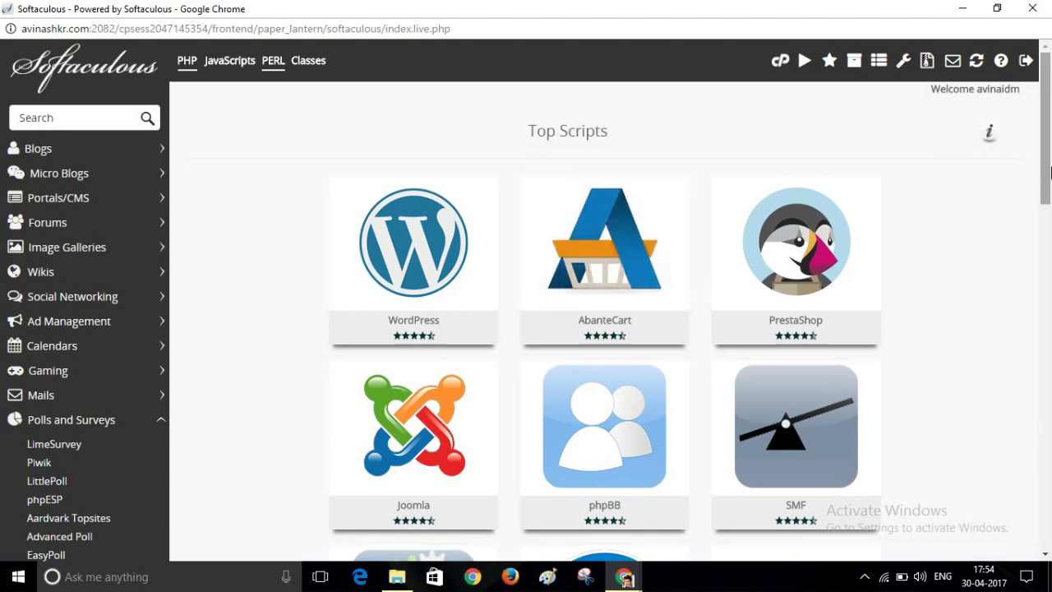
left_click_drag(1049, 145, 1049, 220)
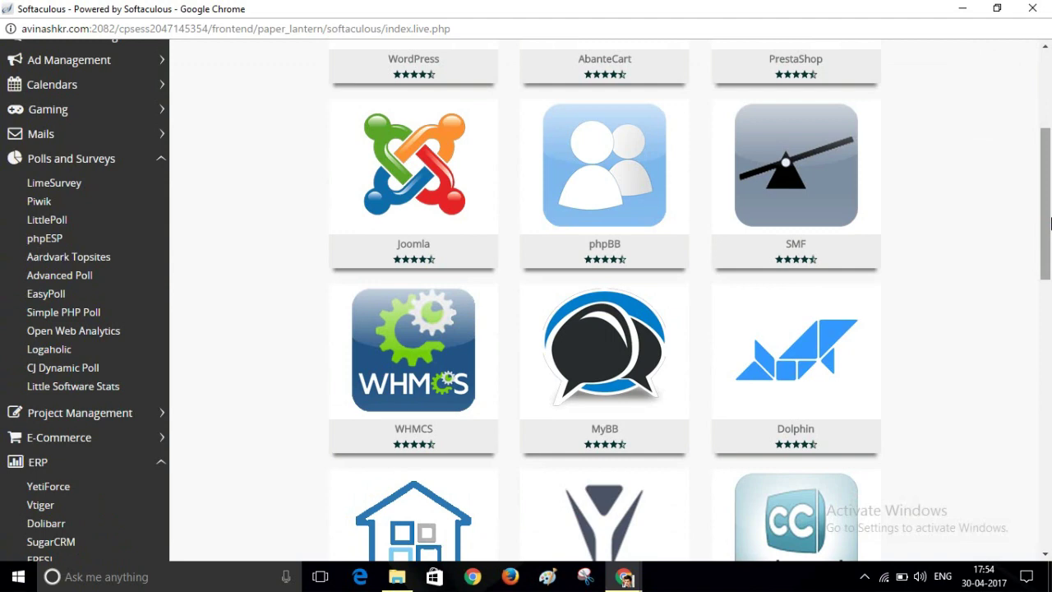
left_click_drag(1049, 221, 1047, 285)
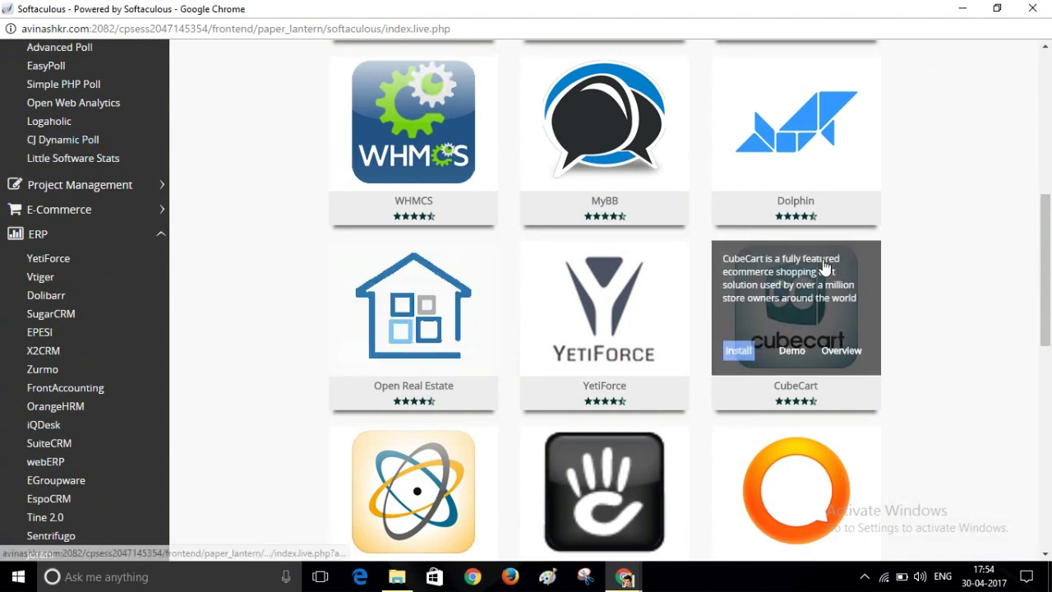
left_click_drag(1050, 280, 1049, 186)
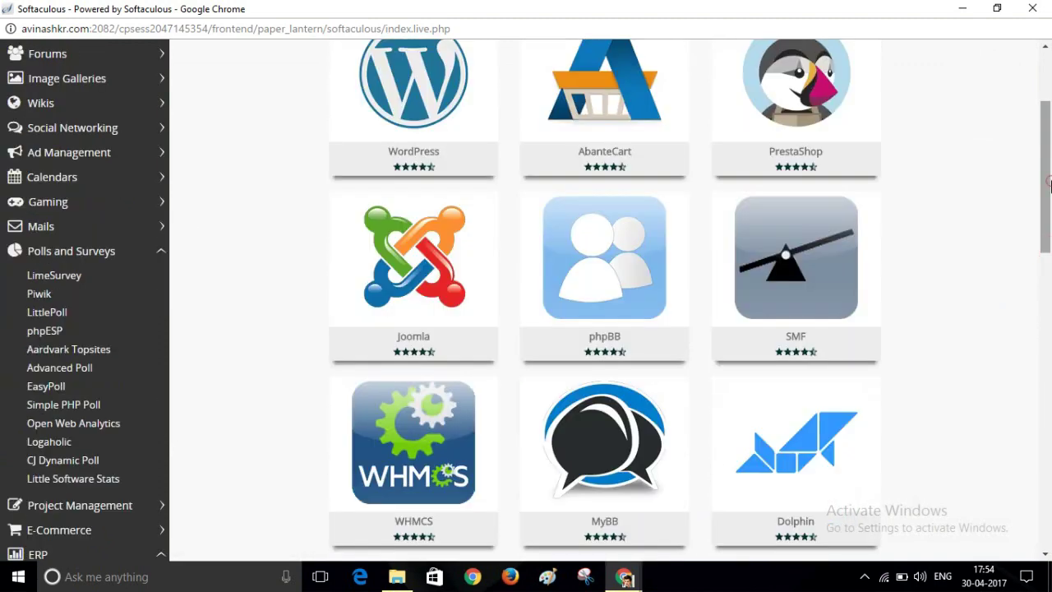
left_click(60, 132)
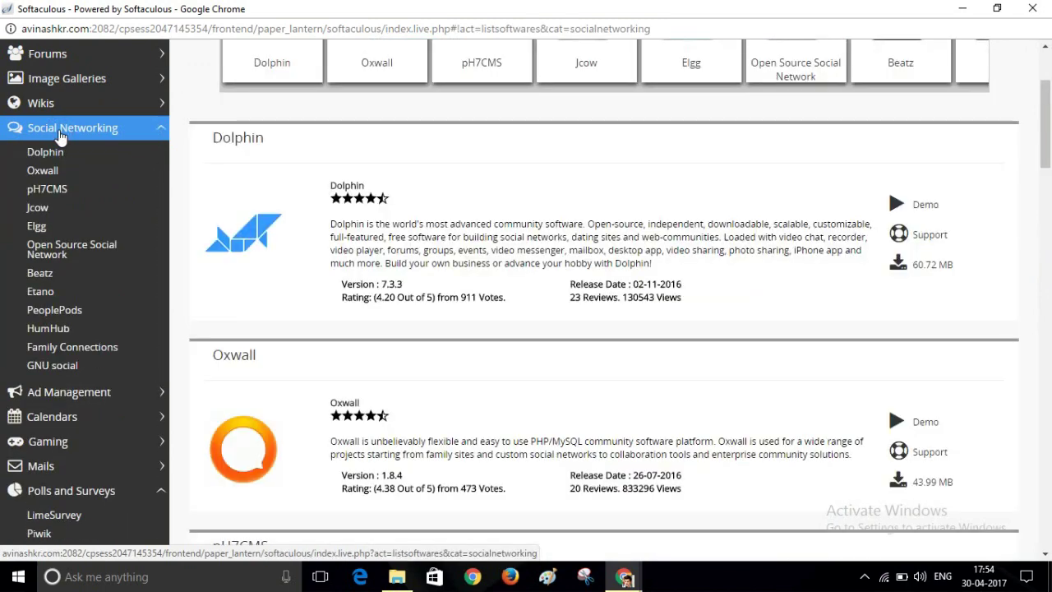
left_click(53, 259)
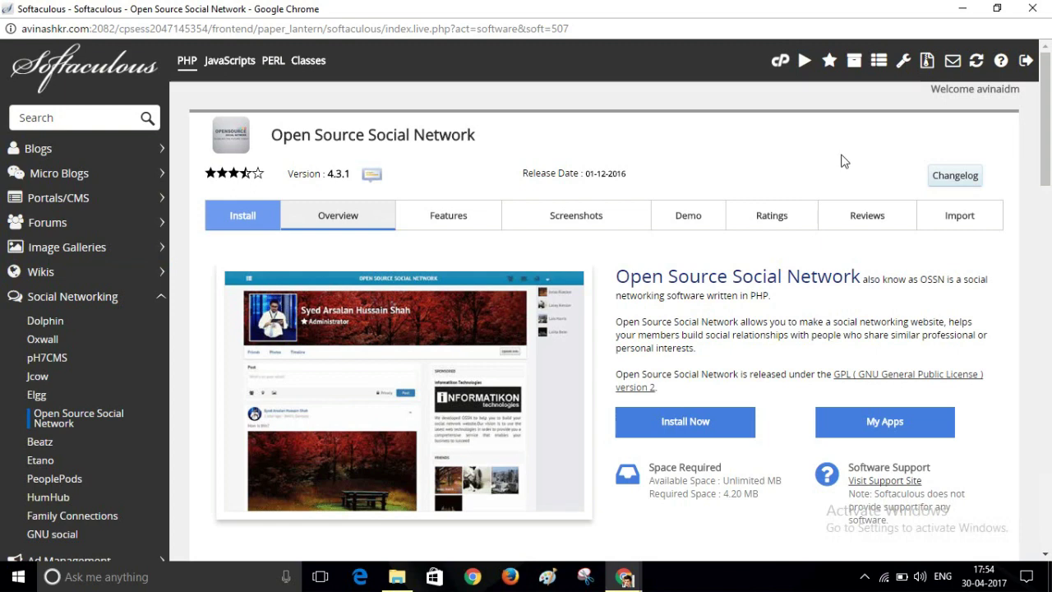
left_click_drag(1045, 175, 1045, 200)
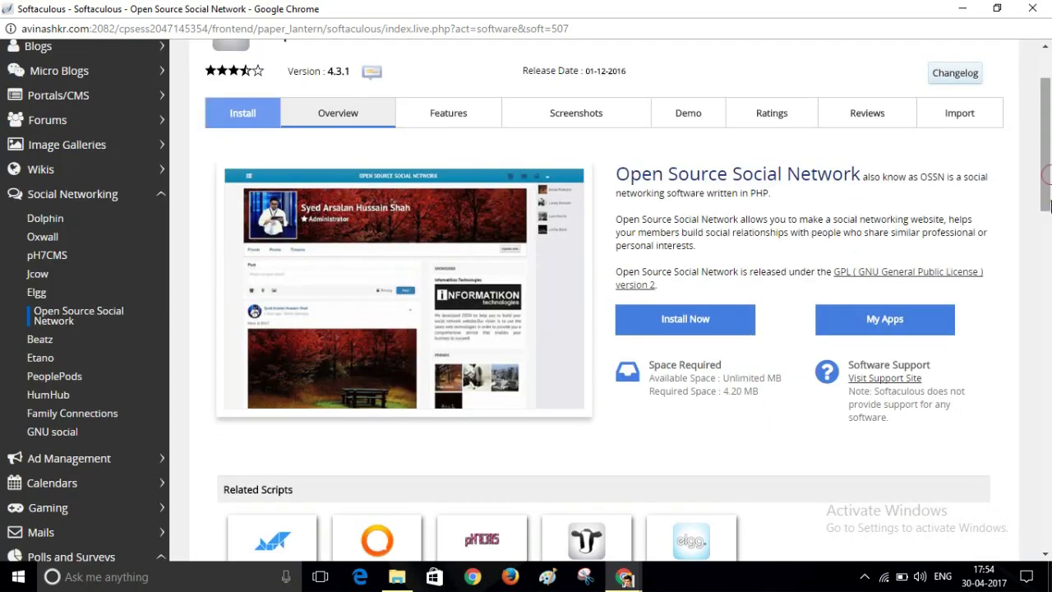
left_click(657, 327)
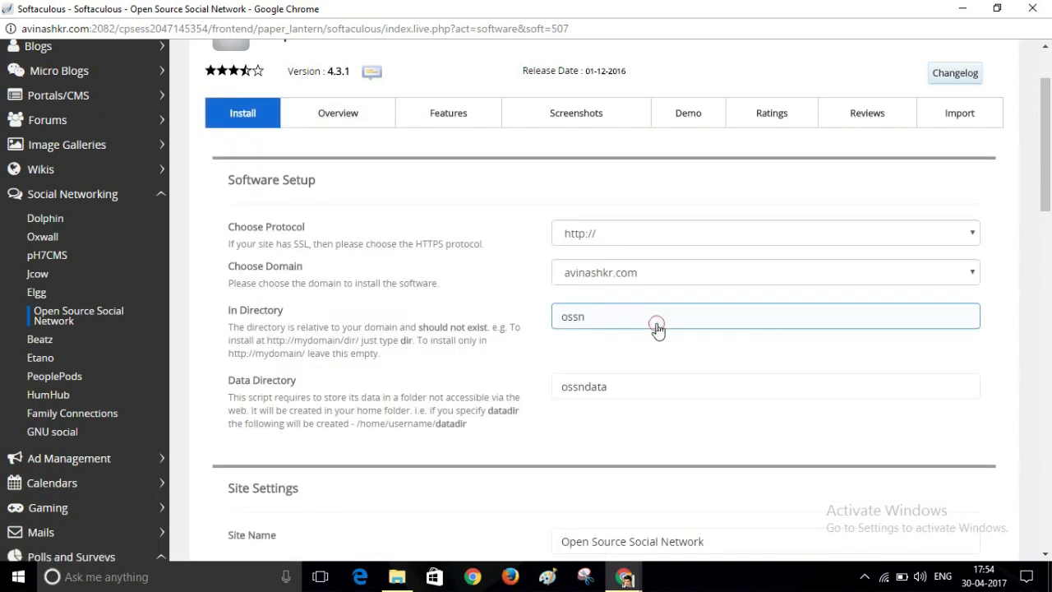
left_click(879, 242)
left_click(878, 236)
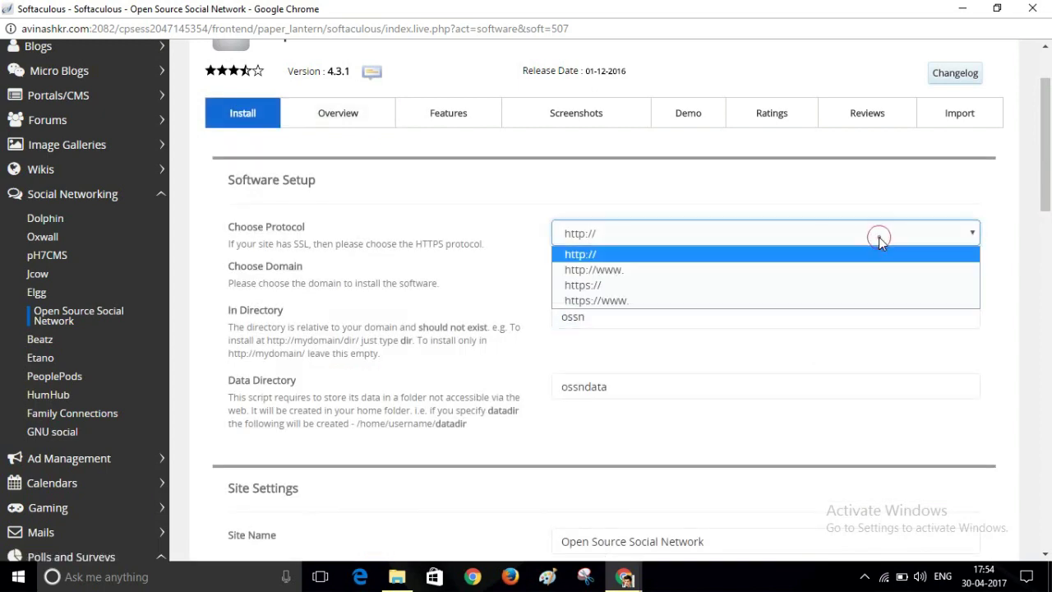
left_click(671, 277)
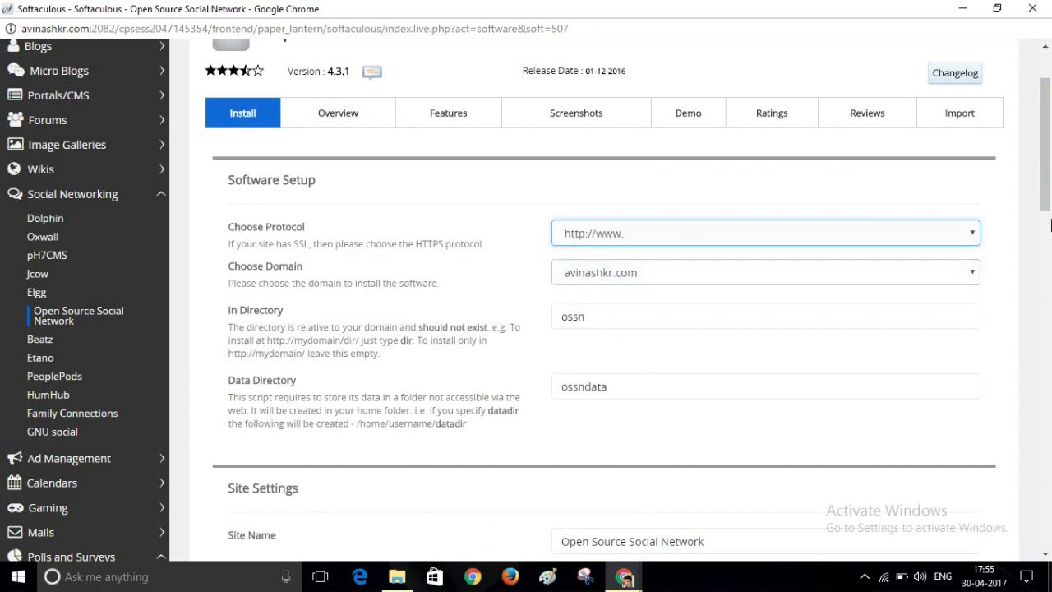
scroll(1045, 224, "down", 1)
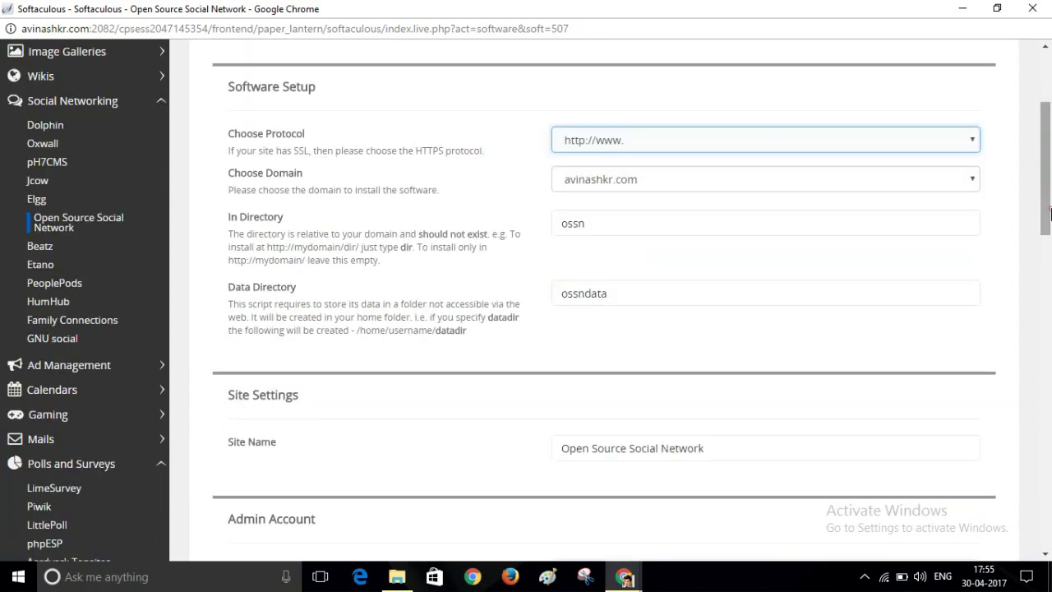
left_click(588, 231)
left_click(588, 231)
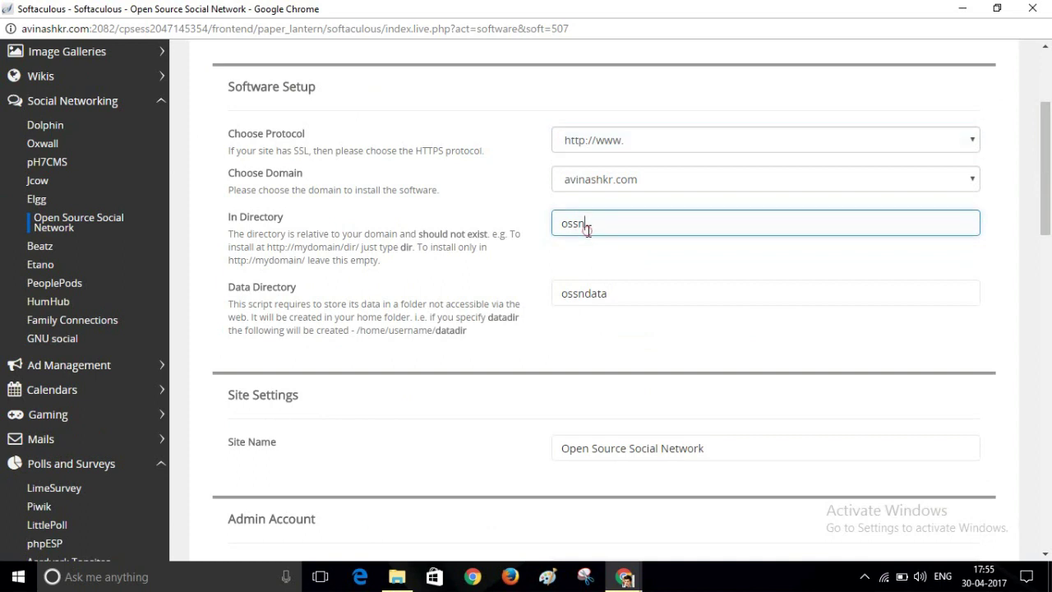
left_click(589, 231)
key("BackSpace")
key("BackSpace")
key("BackSpace")
key("BackSpace")
left_click(578, 265)
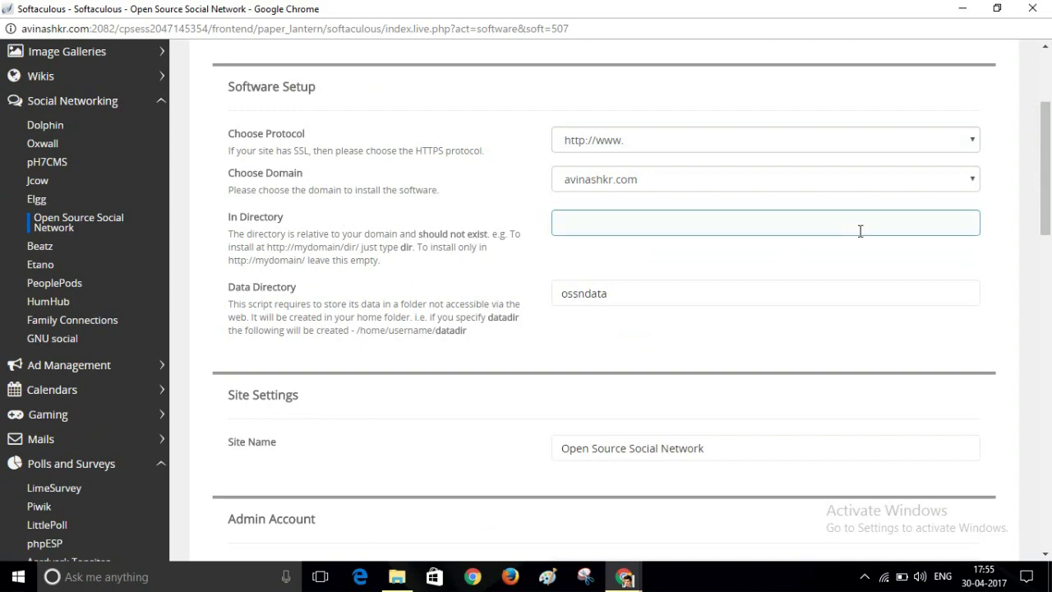
Change the Softaculous Site Name to FriendsBook.
left_click_drag(1050, 179, 1048, 241)
triple_click(742, 211)
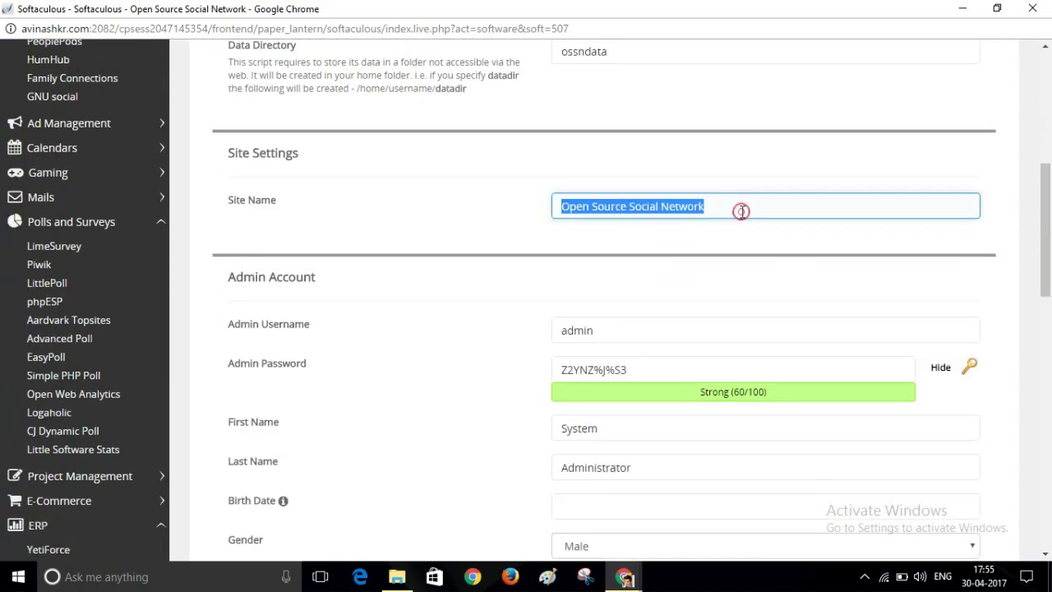
type("M")
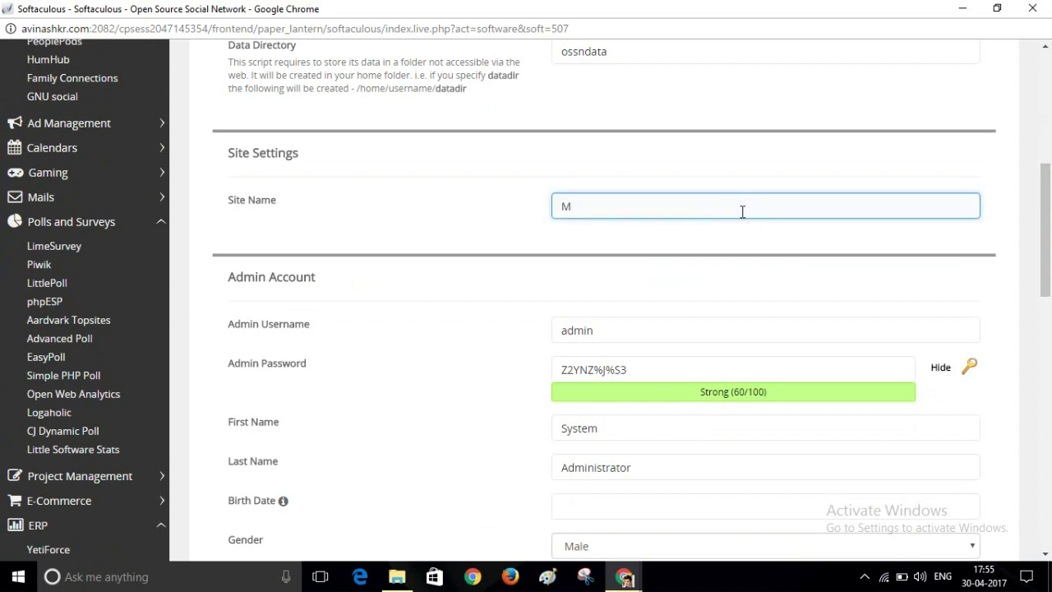
key("BackSpace")
type("FriendsBook")
Replace the generated admin password with a custom password, keeping it masked.
scroll(777, 238, "down", 1)
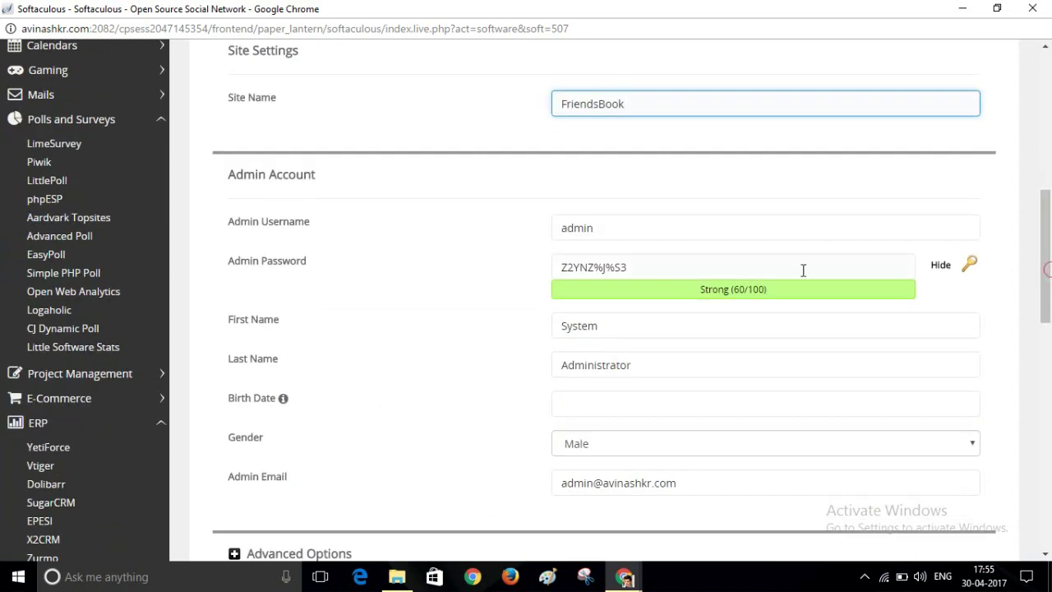
triple_click(652, 265)
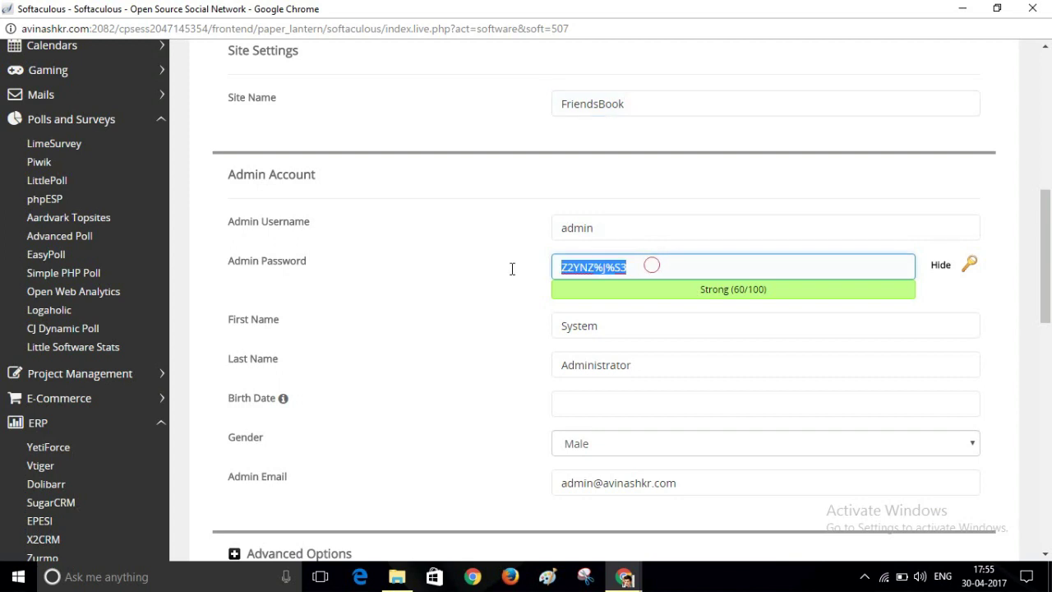
left_click(945, 271)
left_click(667, 271)
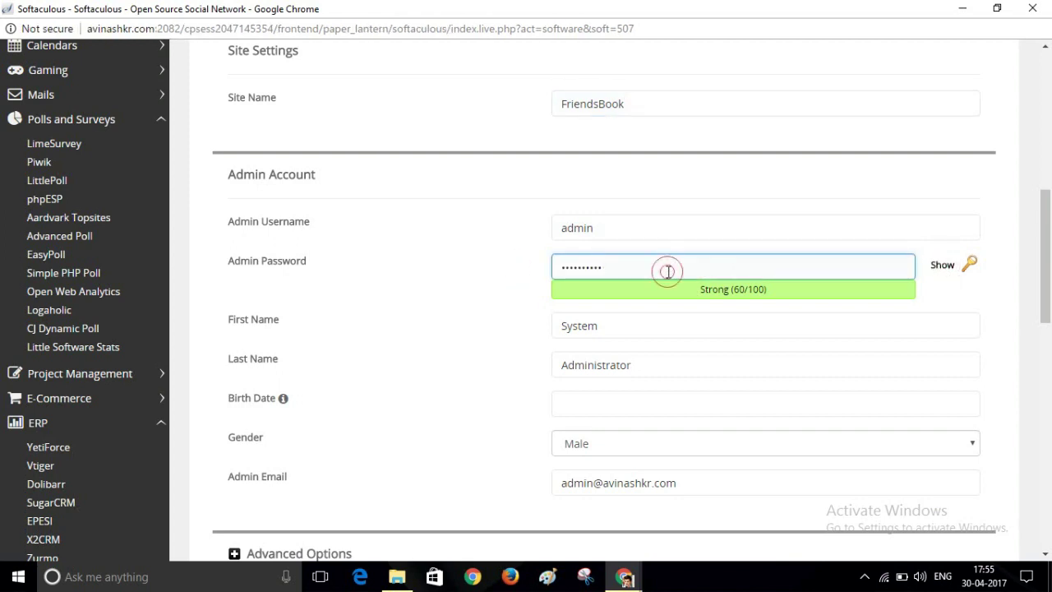
double_click(667, 271)
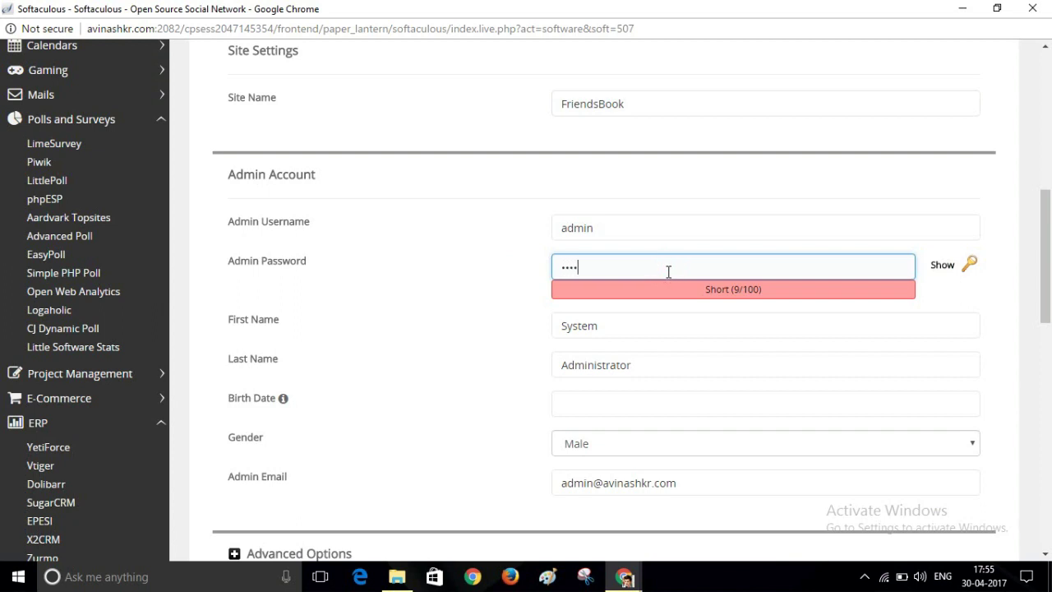
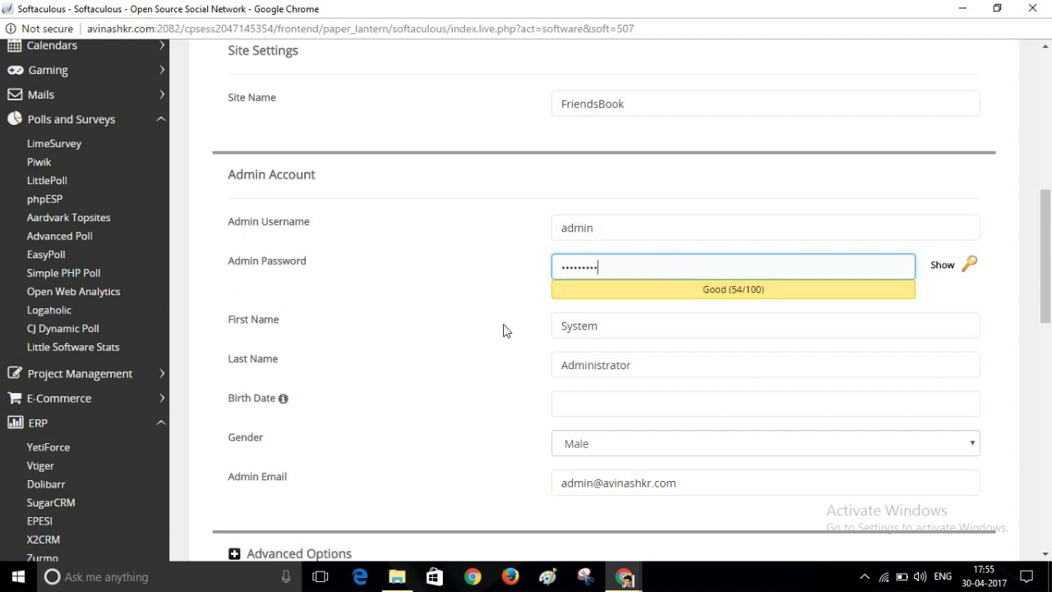
Set the admin birth date to 1-1-1993.
scroll(1049, 297, "down", 2)
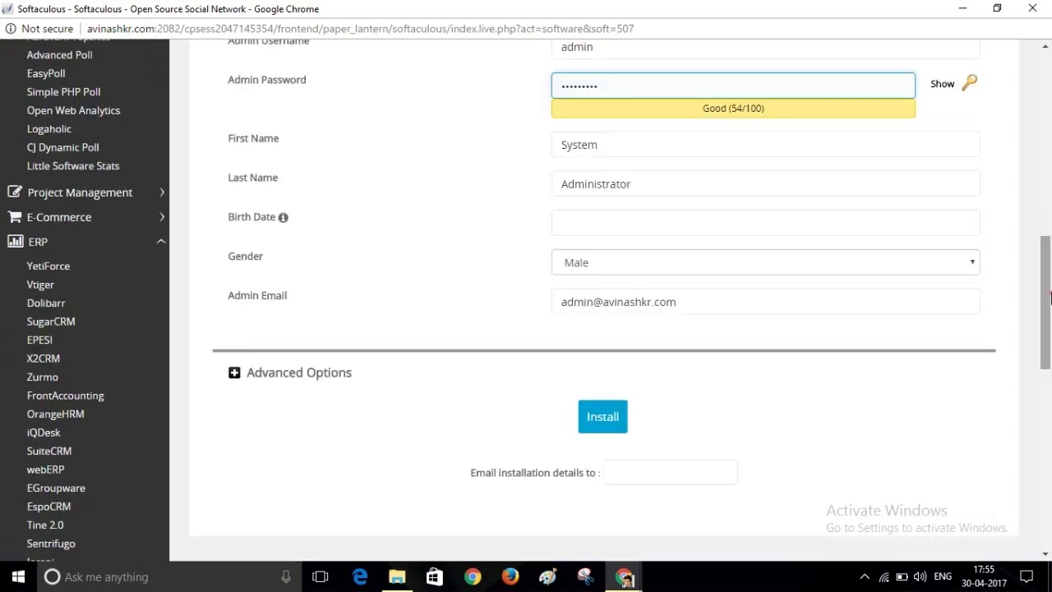
left_click(756, 219)
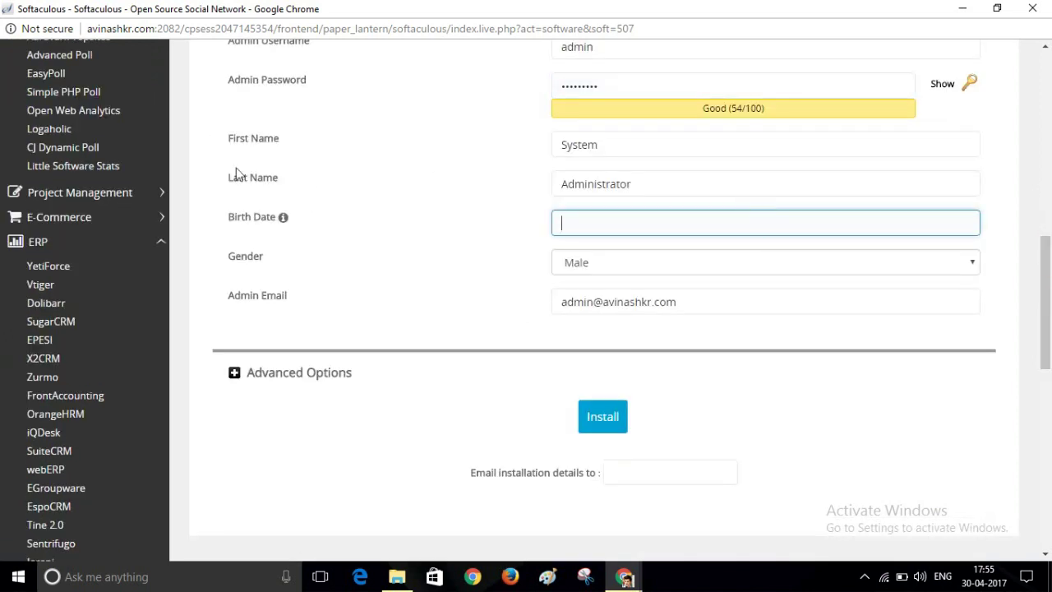
mouse_move(280, 220)
type("-1-1993")
Install Open Source Social Network on avinashkr.com and scroll to the success message.
left_click(602, 417)
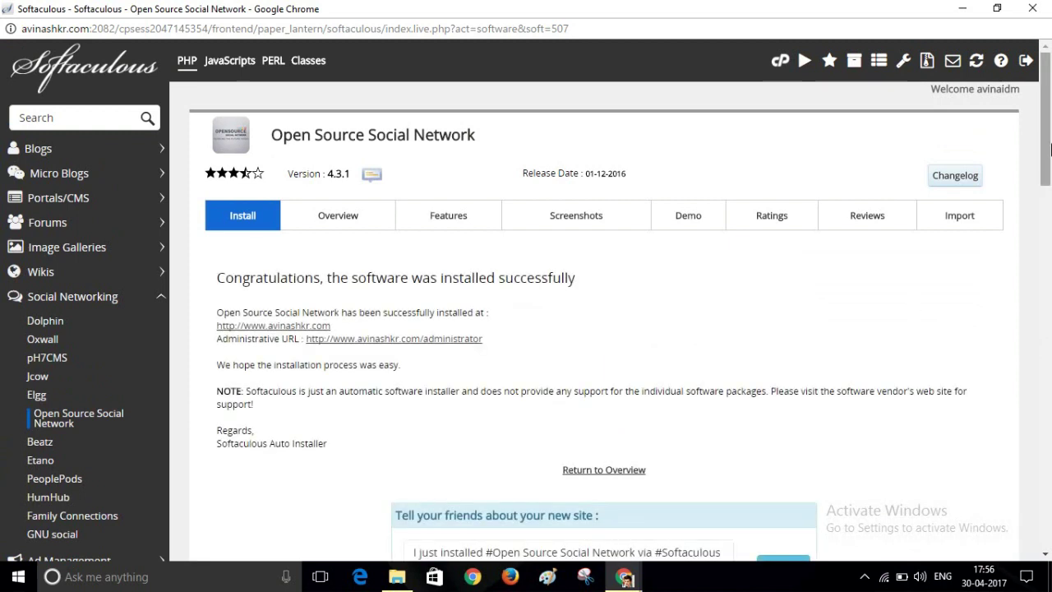
left_click_drag(1048, 148, 1048, 176)
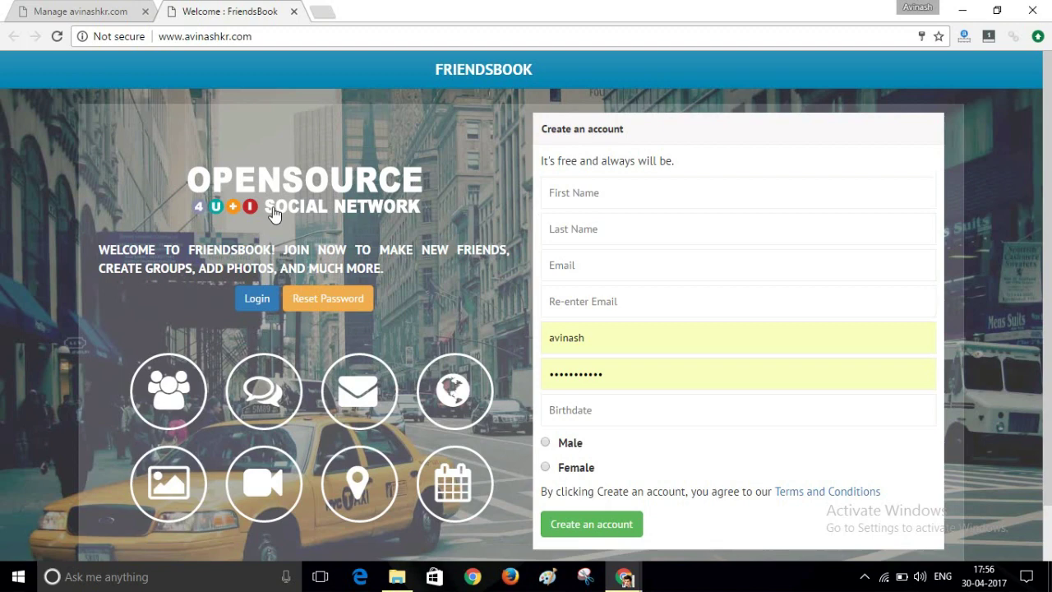
Switch between the hosting and FriendsBook tabs, then bring the Softaculous window back from the taskbar.
left_click(74, 8)
left_click(187, 10)
left_click(136, 8)
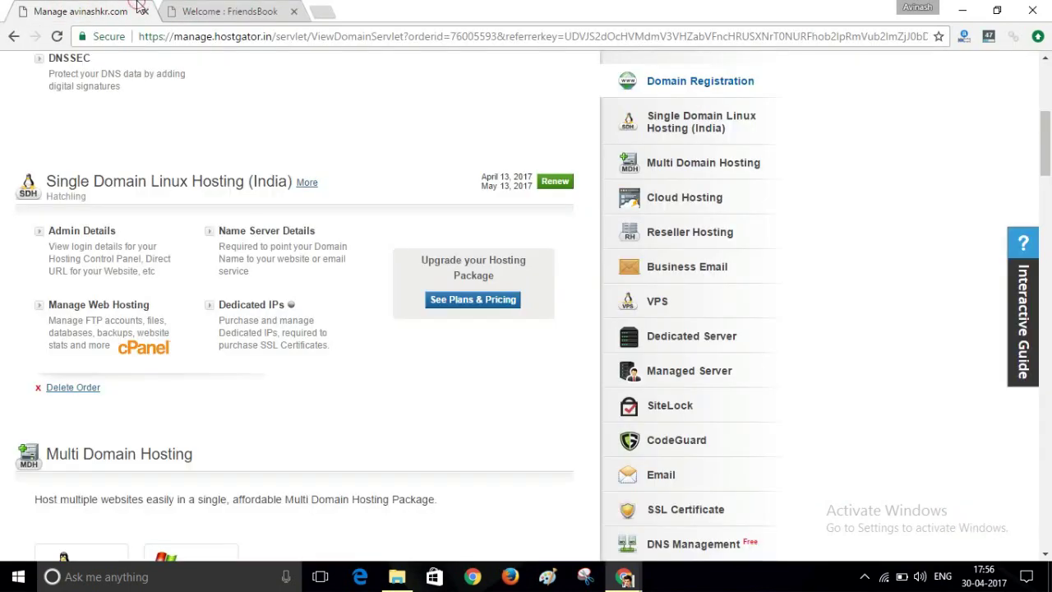
left_click(200, 10)
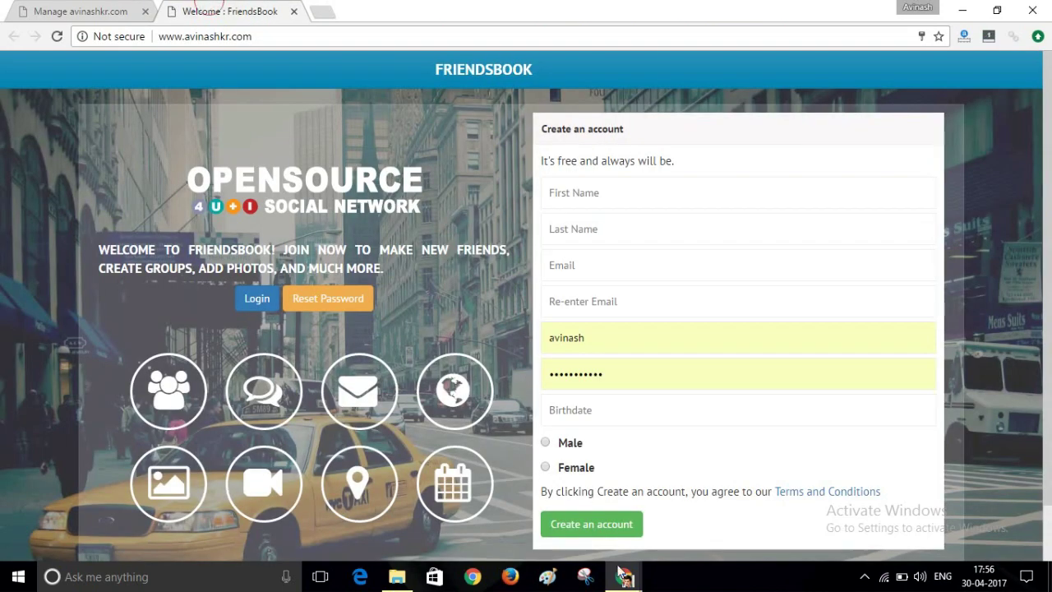
mouse_move(624, 579)
mouse_move(620, 519)
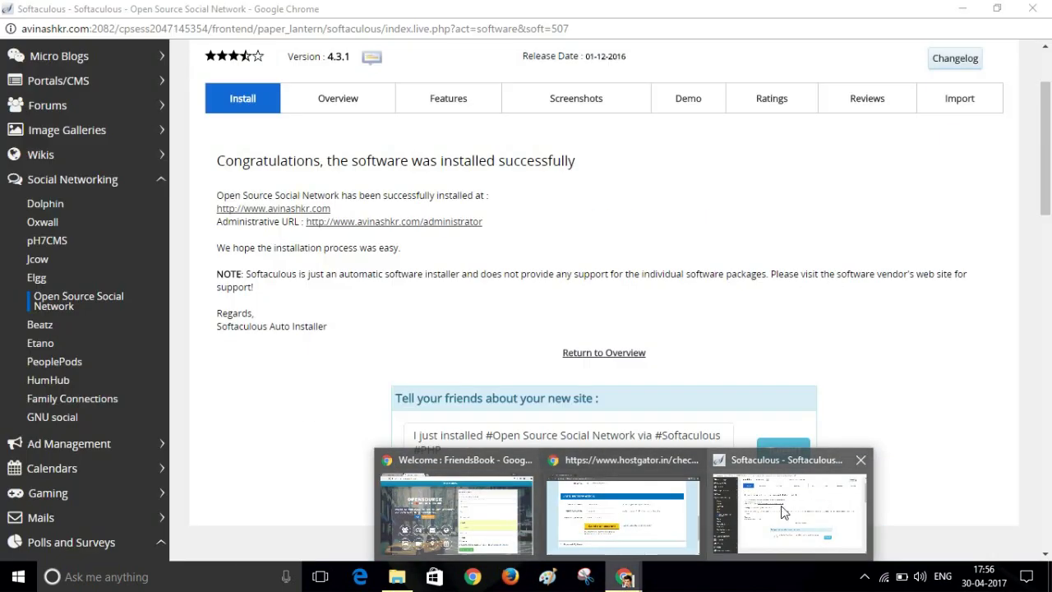
left_click(785, 511)
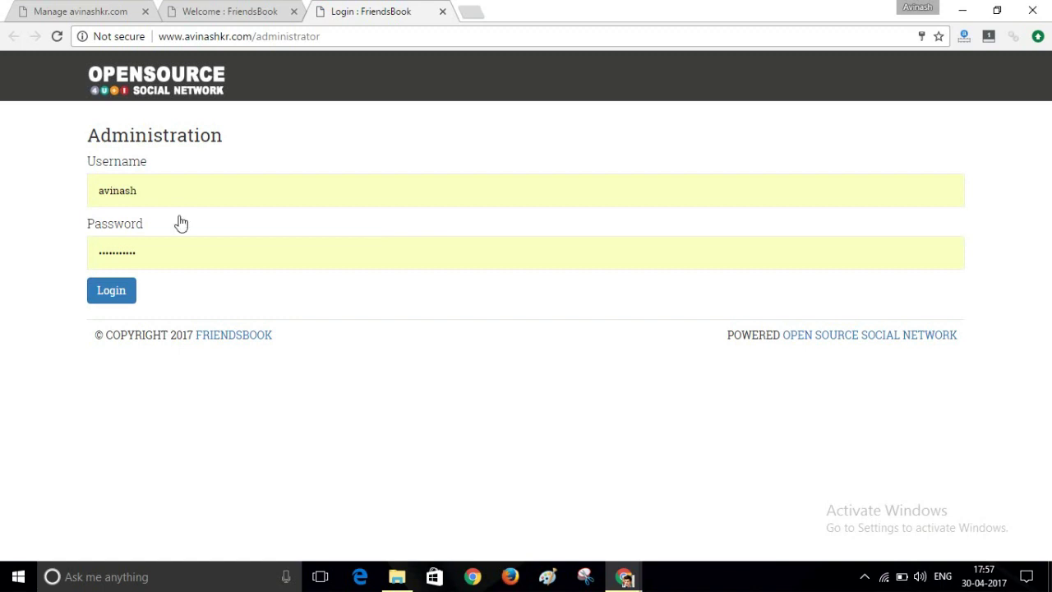
Log in to the admin panel with username admin and the admin password, replacing the autofilled credentials.
left_click_drag(140, 190, 53, 184)
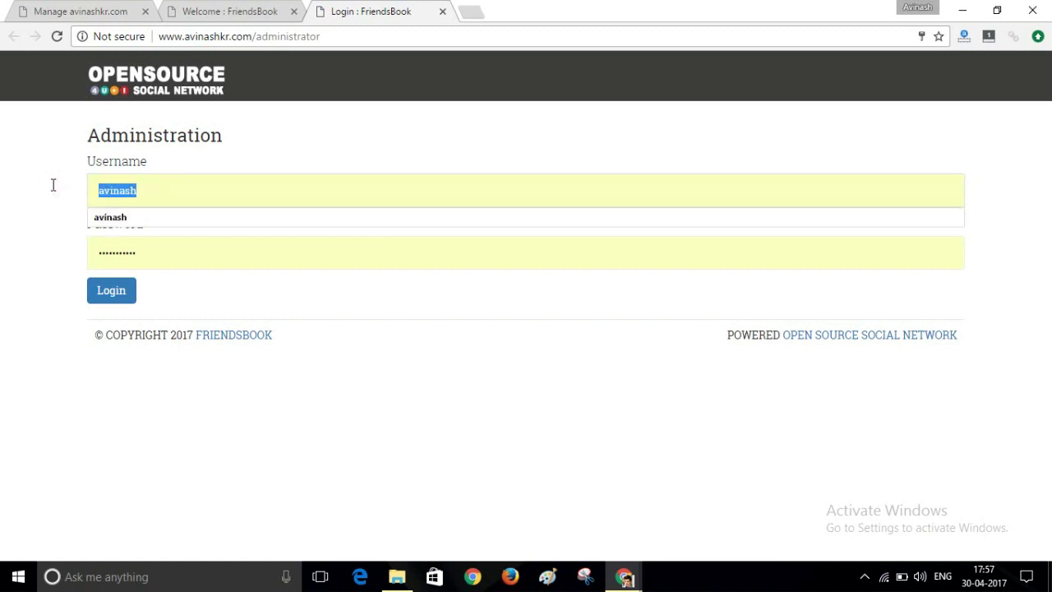
type("ad")
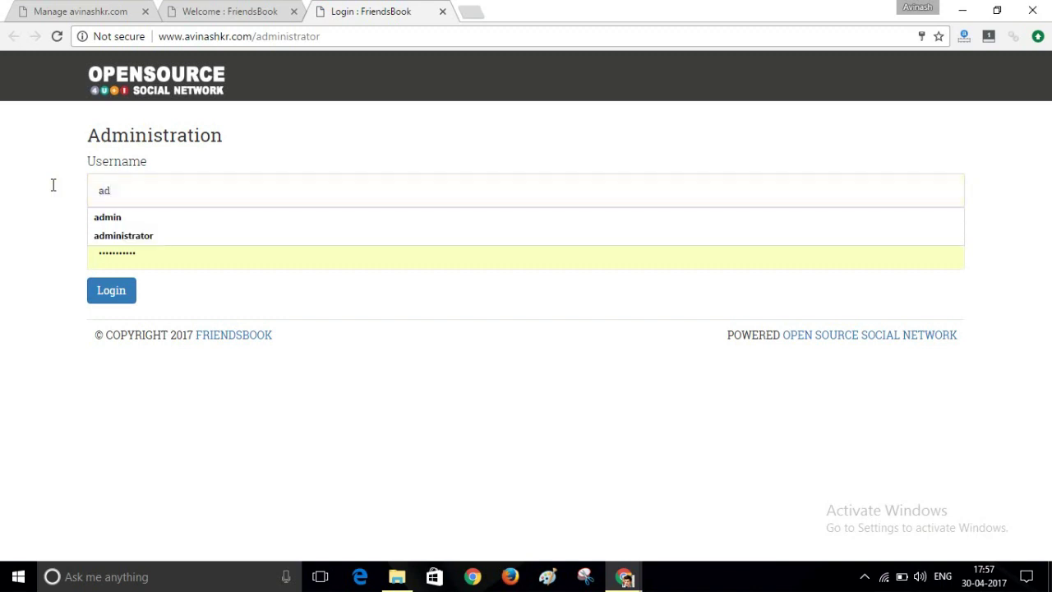
type("min")
left_click(51, 247)
left_click(145, 249)
key("ctrl+a")
key("BackSpace")
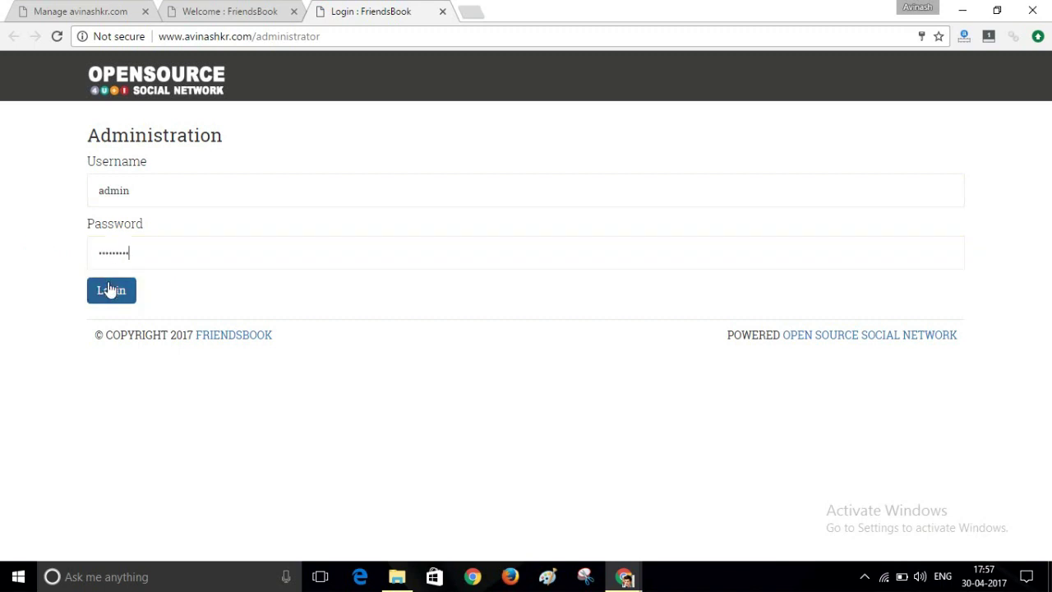
left_click(109, 287)
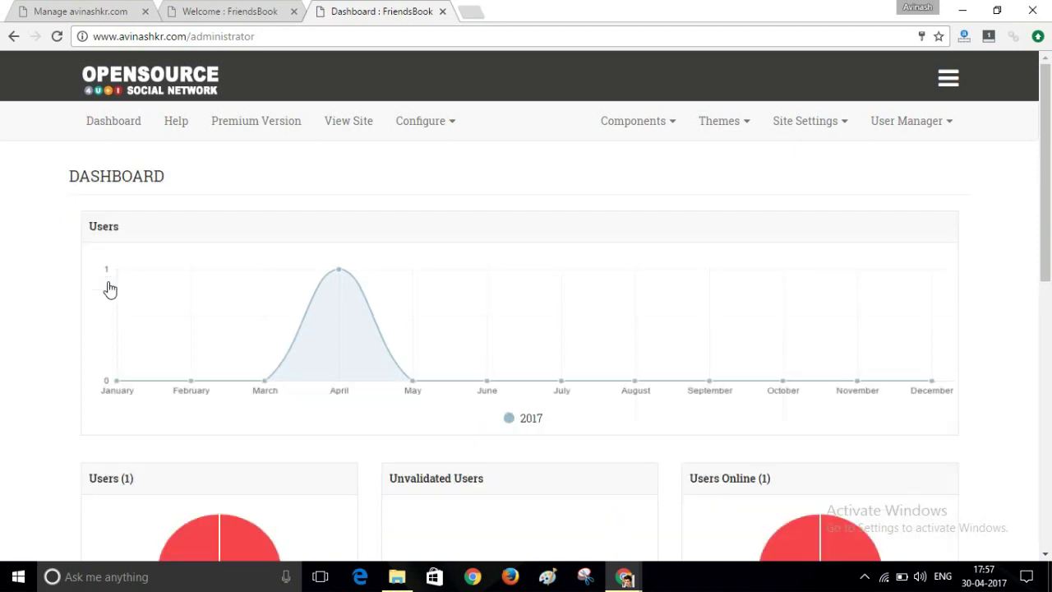
key("F5")
left_click(907, 122)
left_click(924, 122)
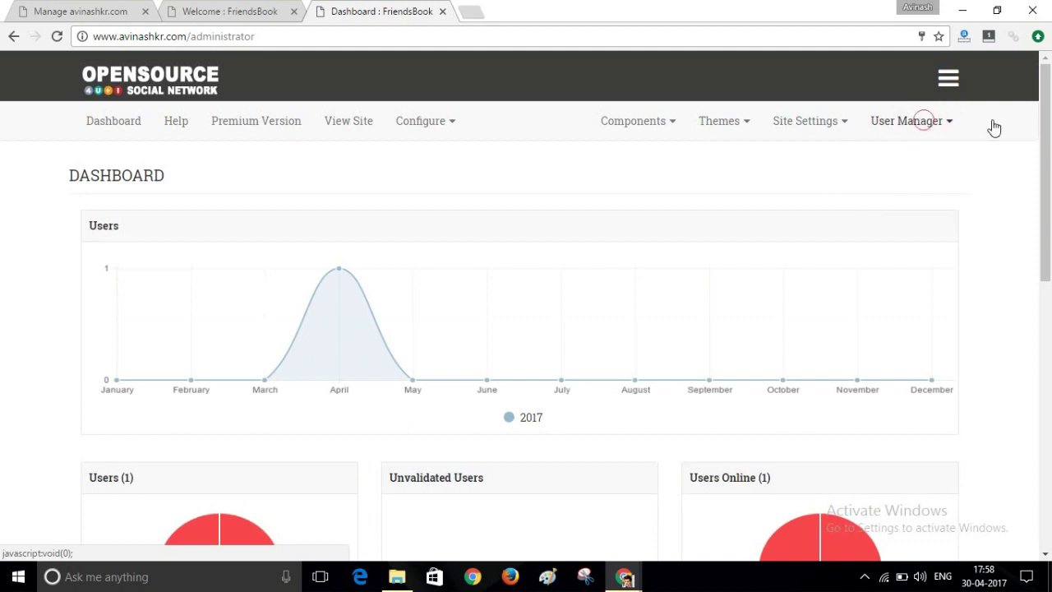
mouse_move(1046, 146)
left_mouse_down()
mouse_move(1048, 204)
mouse_move(1046, 150)
left_mouse_up()
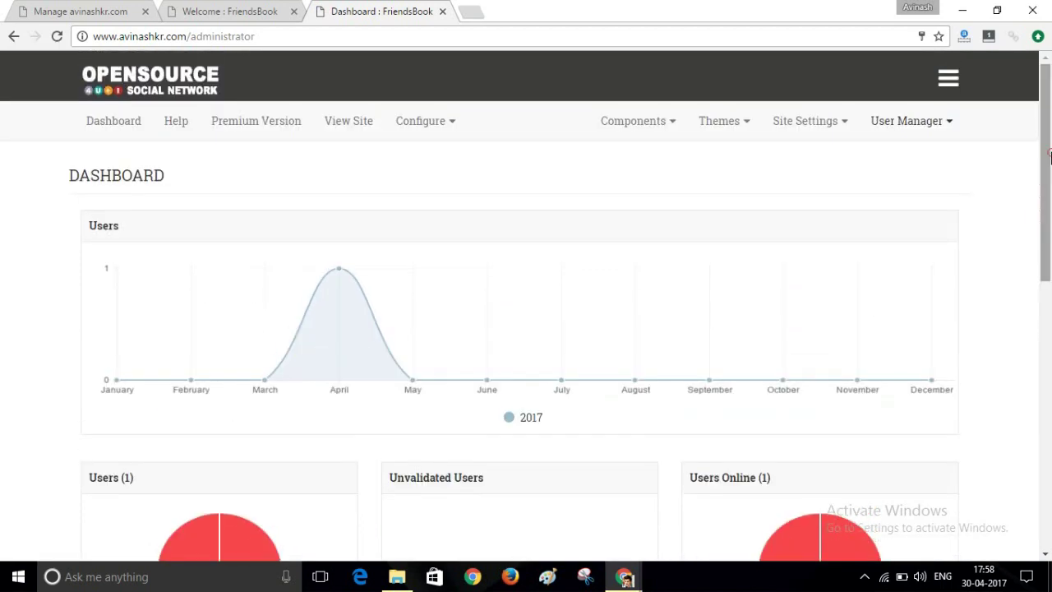
left_click(950, 124)
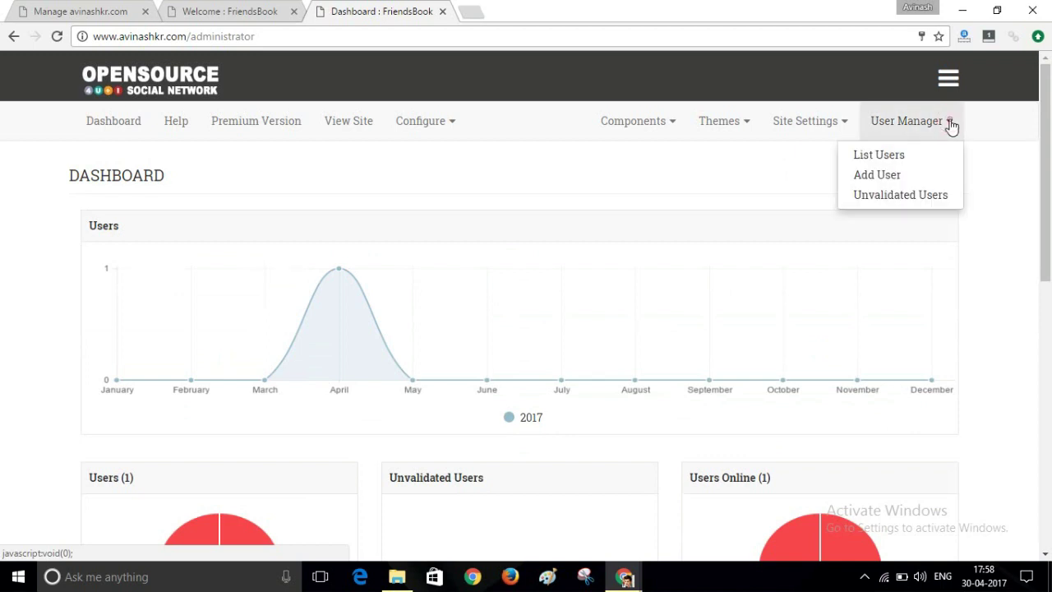
left_click(862, 159)
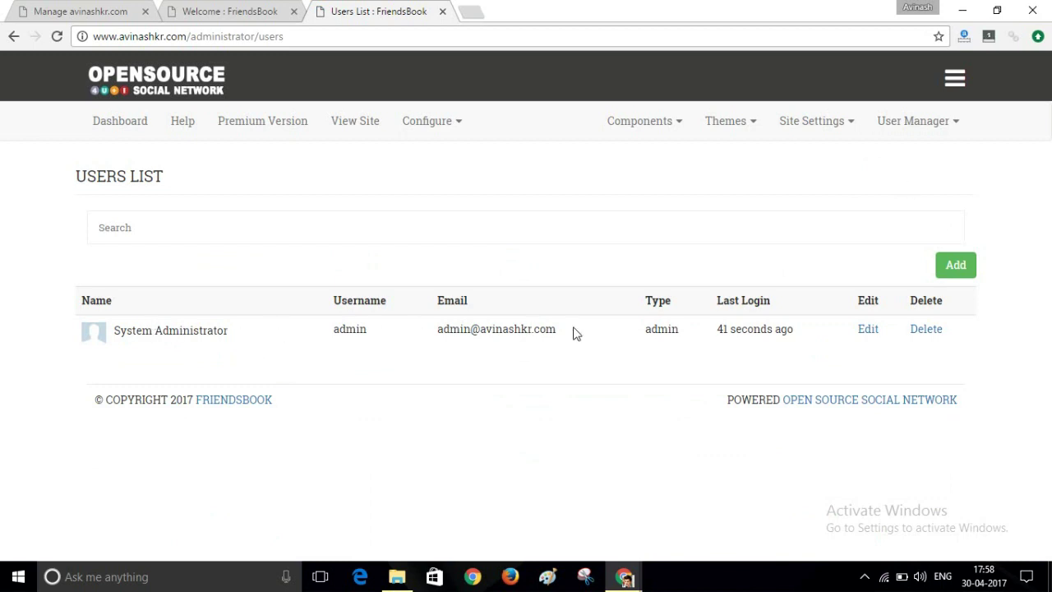
left_click(132, 125)
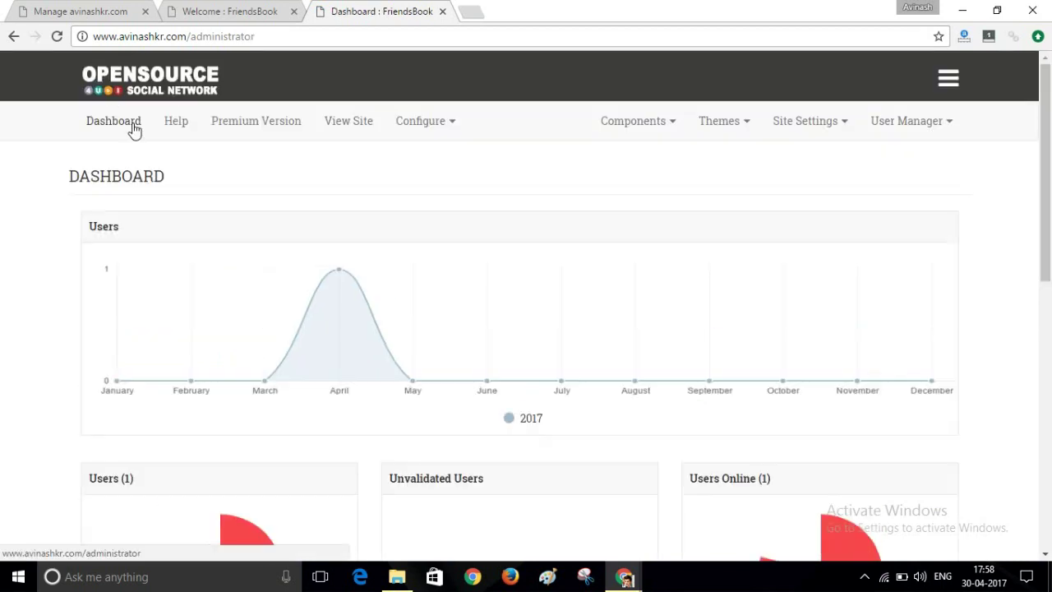
From View Site, give the System Administrator profile the cohesion-1156942_960_720.jpg cover and save its position.
left_click(341, 129)
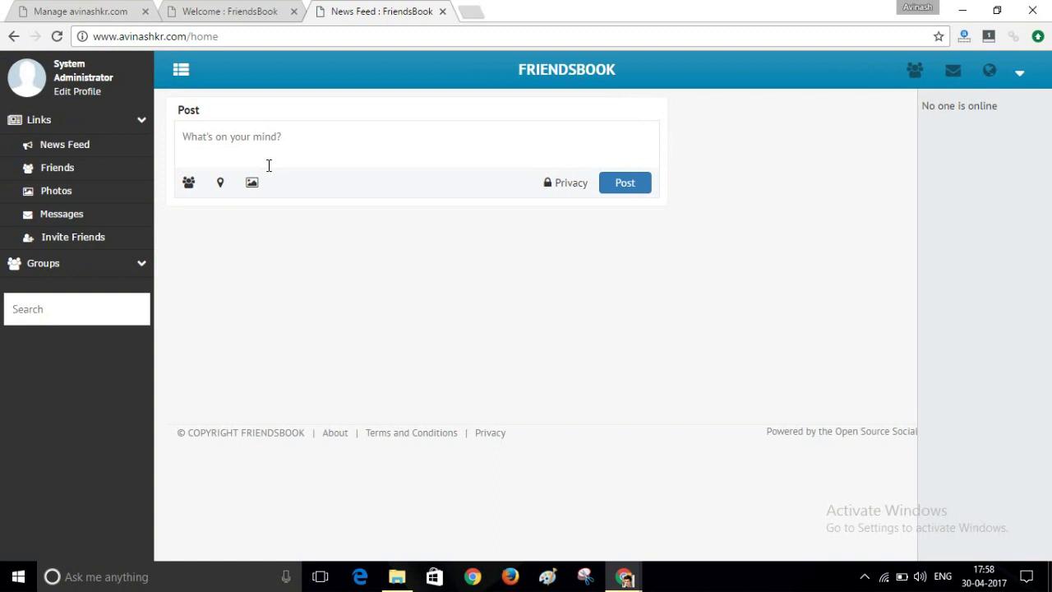
left_click(74, 80)
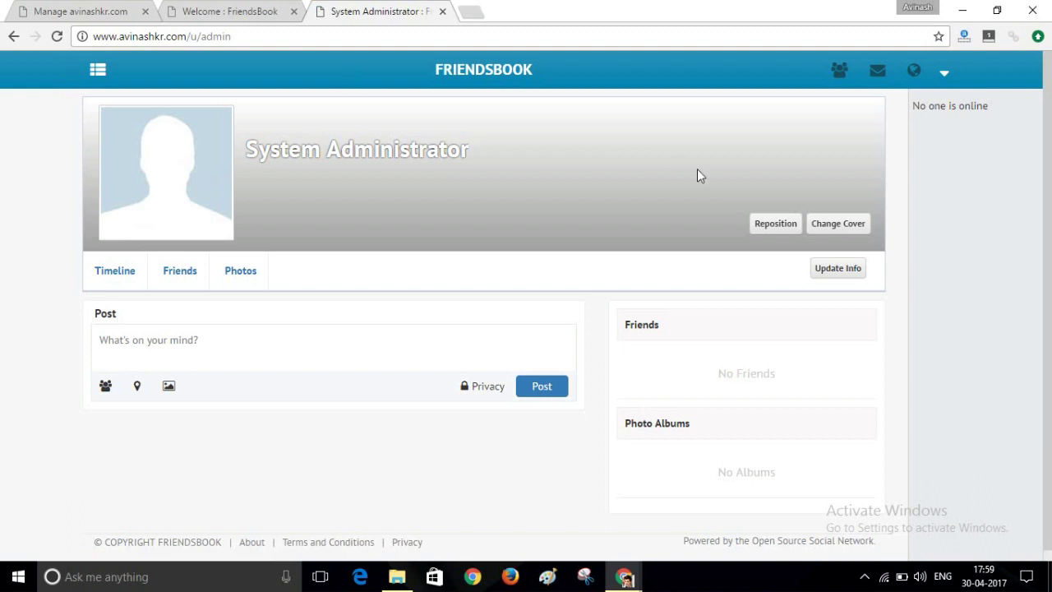
left_click(834, 230)
left_click(584, 232)
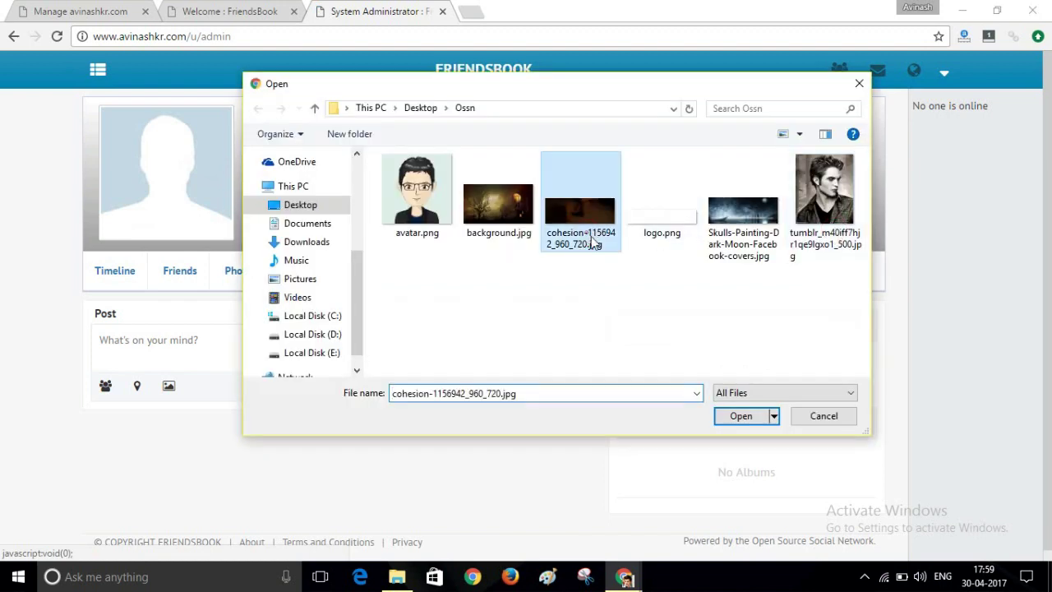
left_click(743, 414)
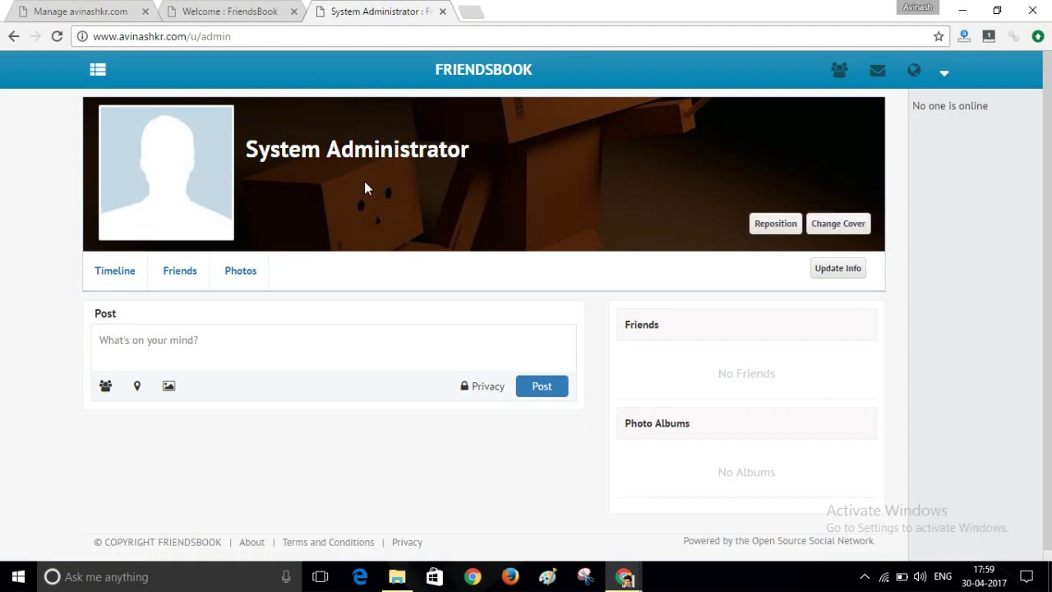
left_click(772, 229)
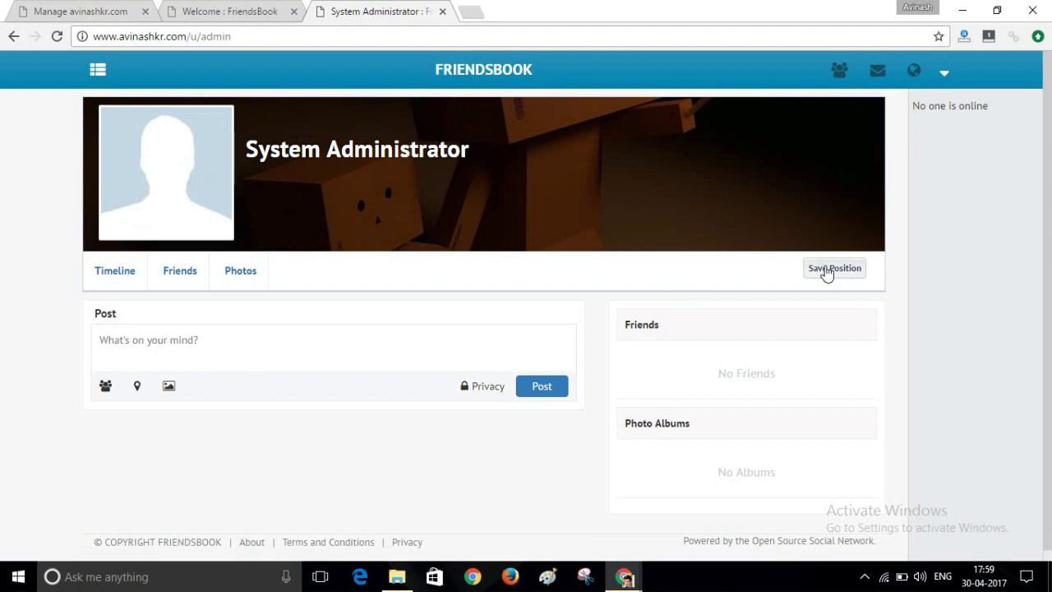
left_click(826, 271)
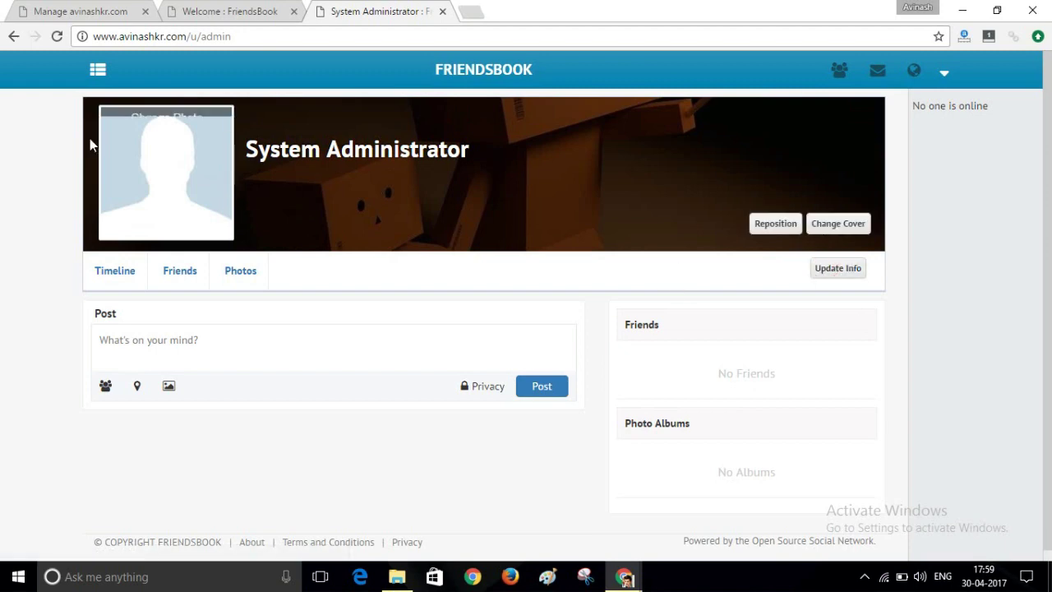
Upload avatar.png as the profile photo, then place the cursor in the post box.
mouse_move(134, 126)
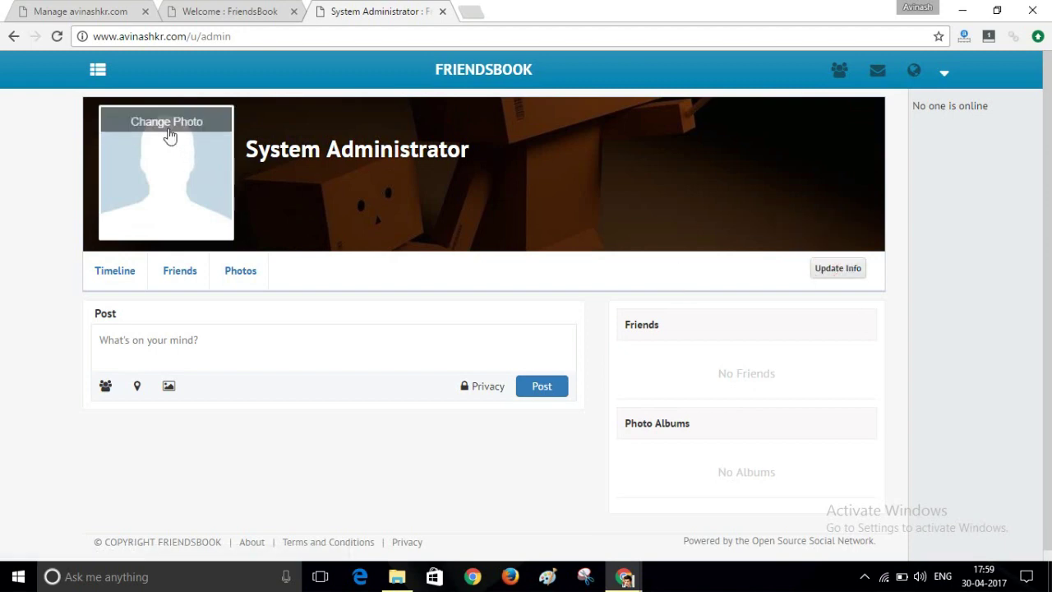
left_click(166, 127)
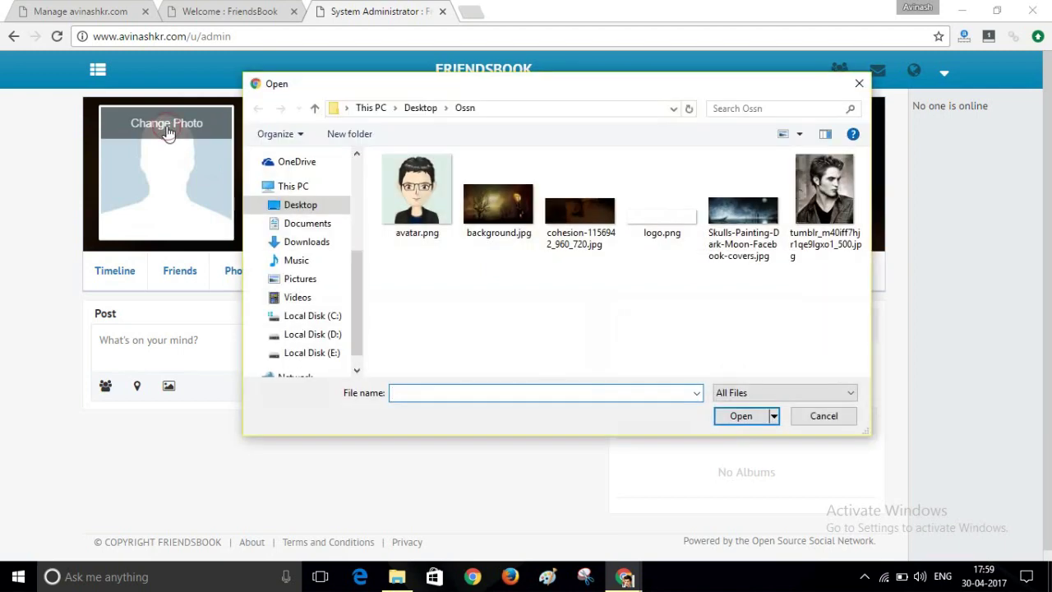
left_click(441, 198)
left_click(752, 416)
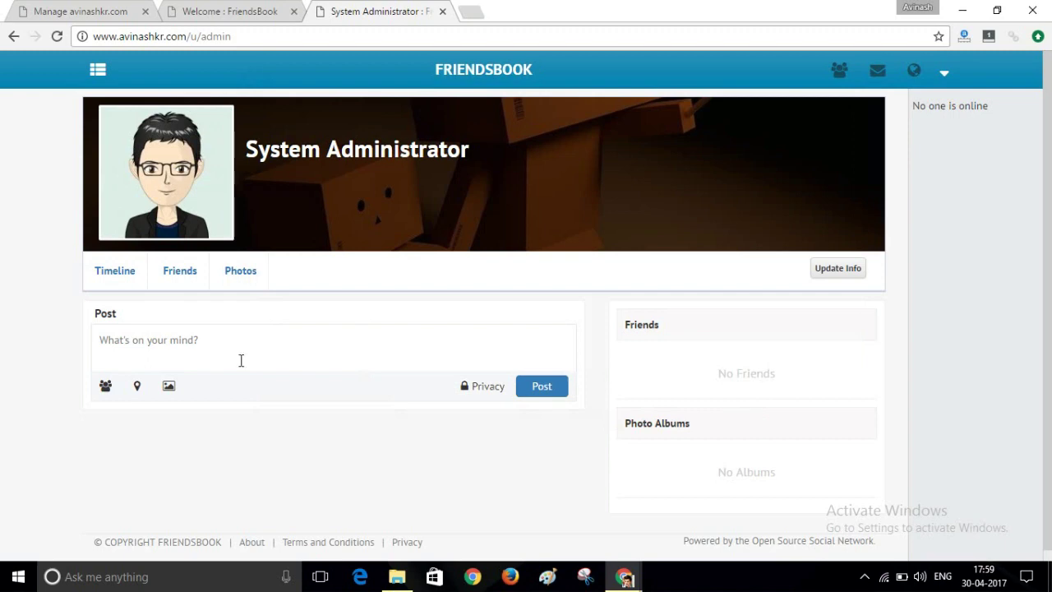
left_click(191, 339)
Post 'Hi, This is my first post' to the administrator's timeline.
type("Hi, This")
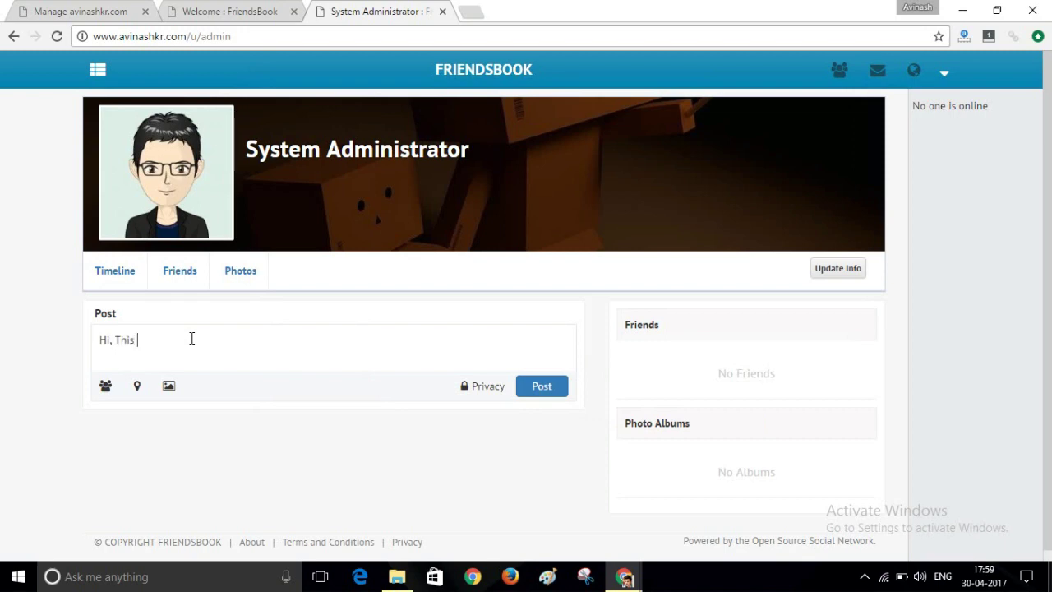
type(" is my first post")
left_click(533, 391)
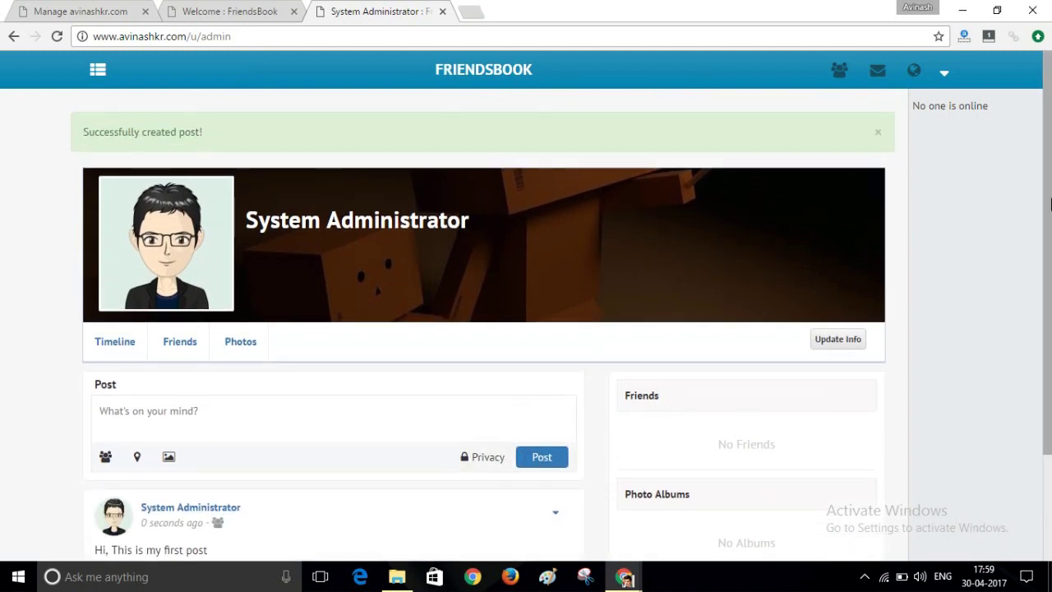
left_click_drag(1045, 199, 1040, 299)
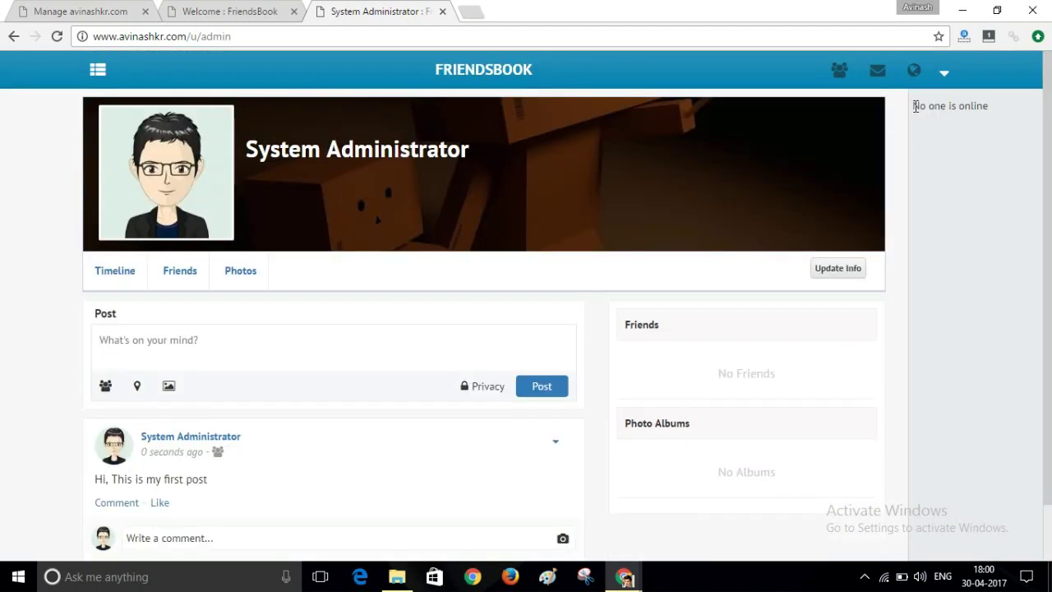
left_click_drag(914, 106, 1049, 185)
left_click(1022, 105)
Browse the sidebar's Groups links and the profile page, then switch to the 'Welcome : FriendsBook' tab.
left_click(102, 72)
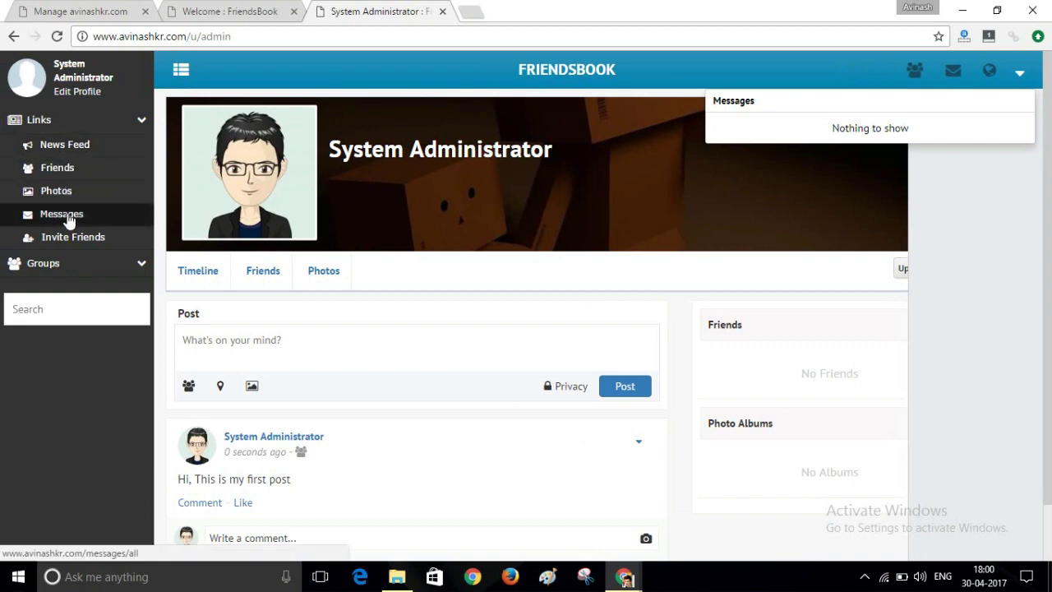
left_click(115, 265)
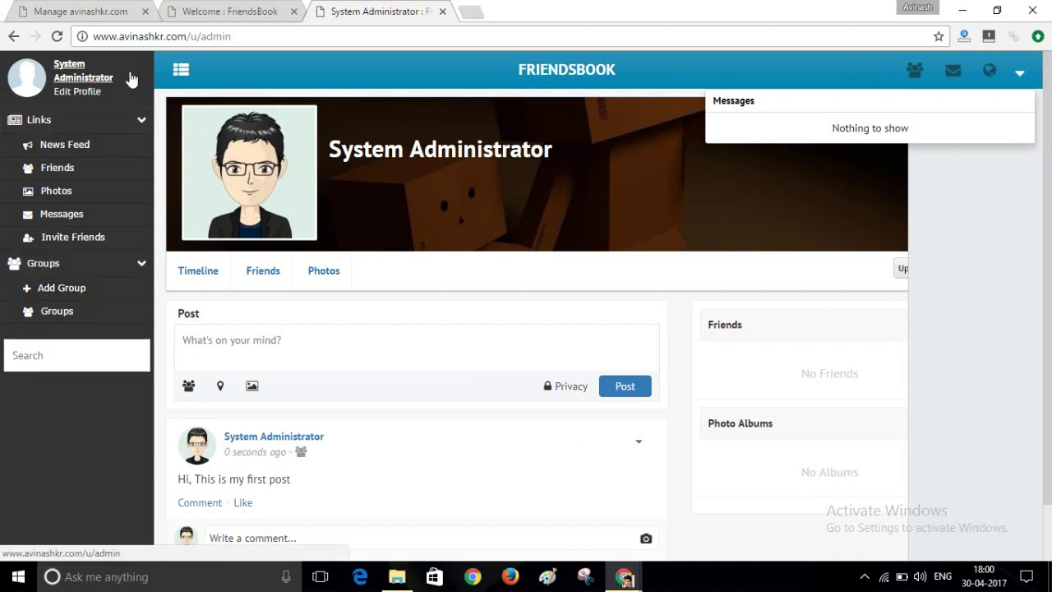
left_click(106, 65)
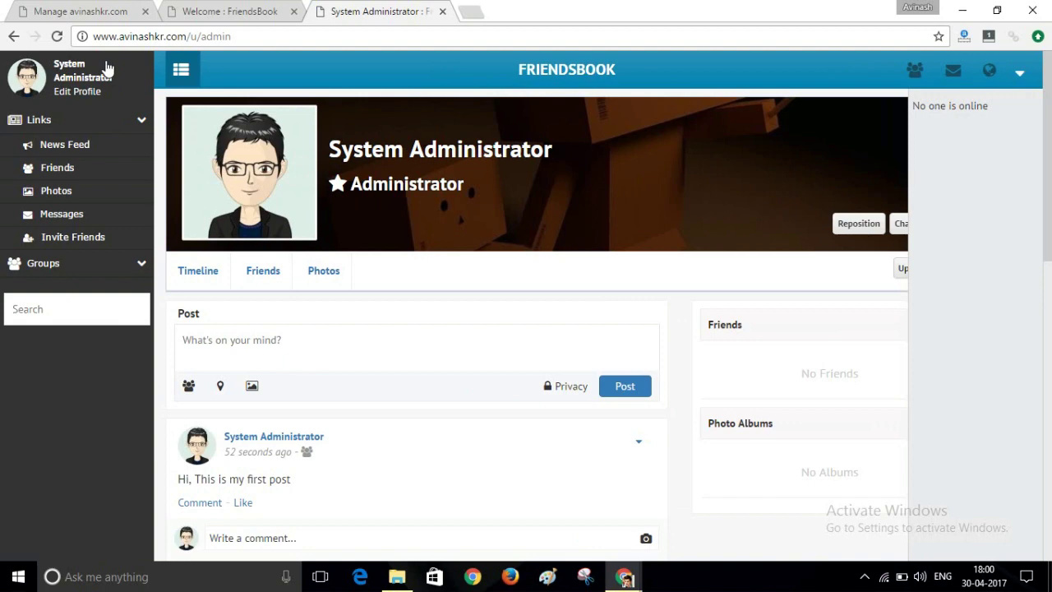
left_click(230, 11)
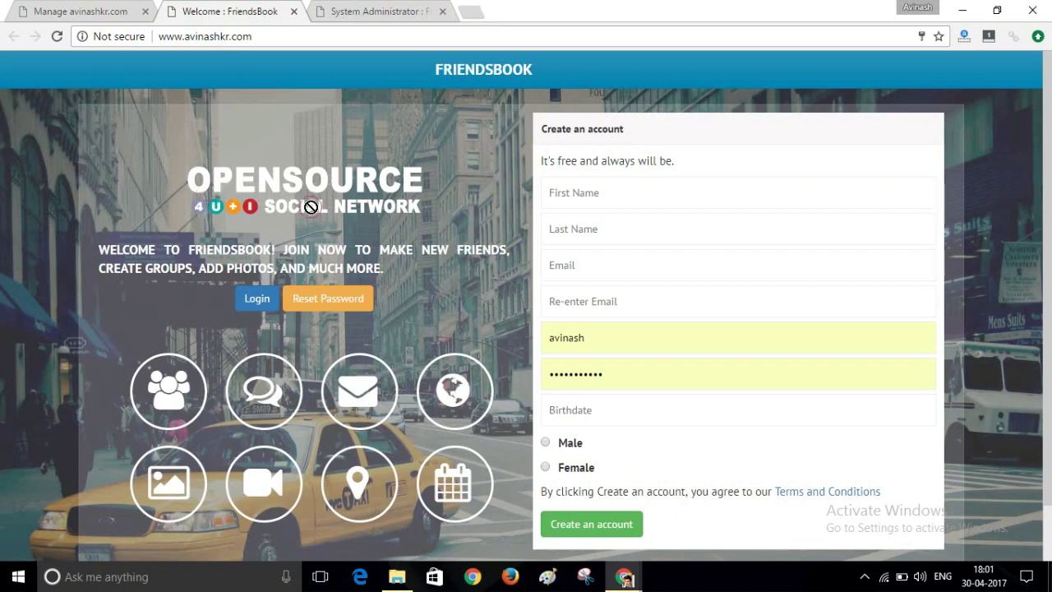
Bring Softaculous forward, return to the cPanel home page, and launch File Manager.
left_click(115, 10)
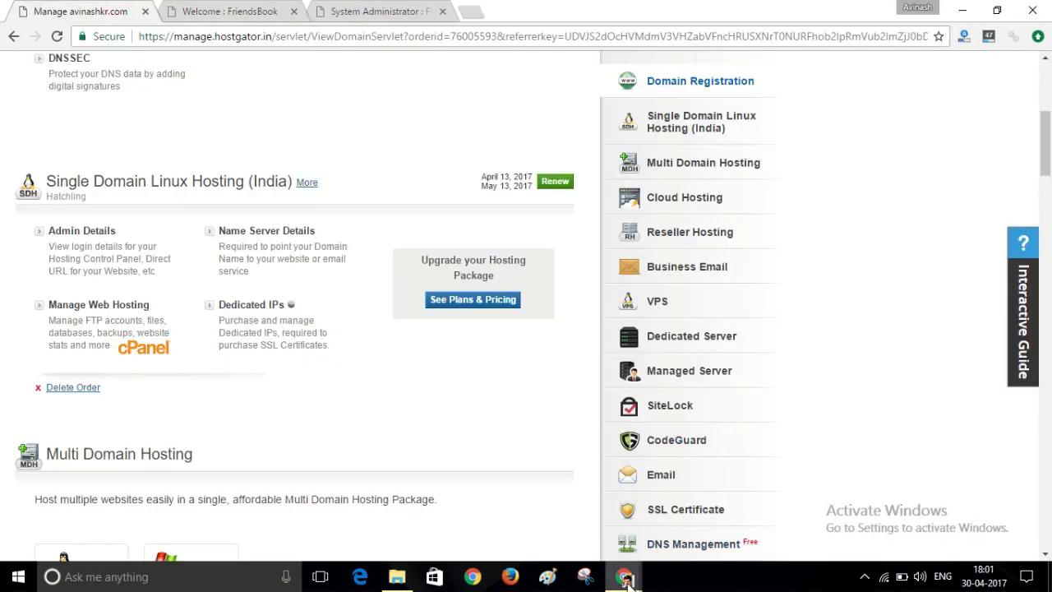
mouse_move(624, 575)
left_click(754, 513)
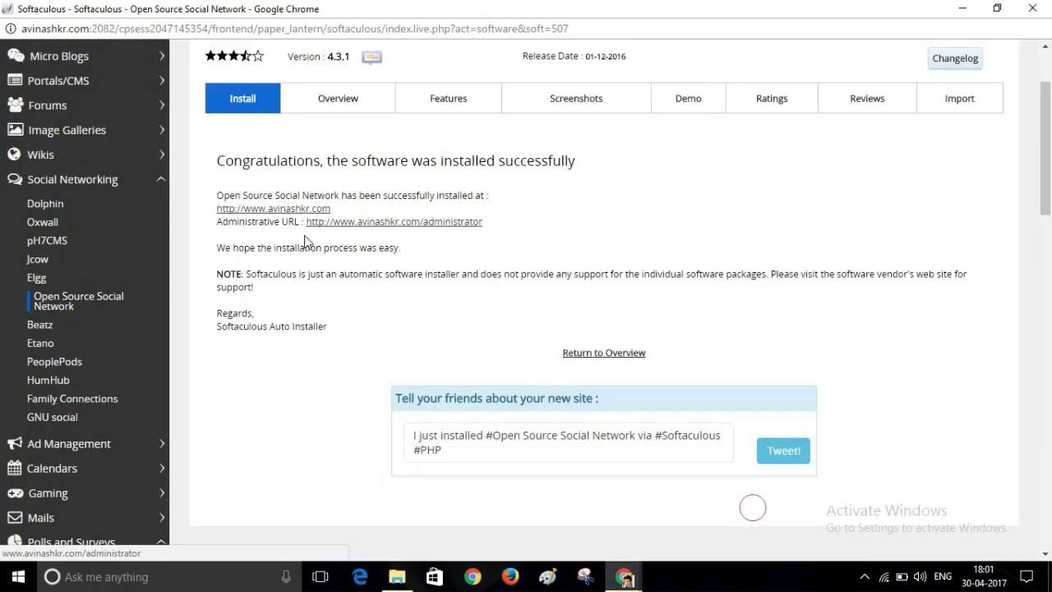
left_click_drag(1045, 154, 1050, 97)
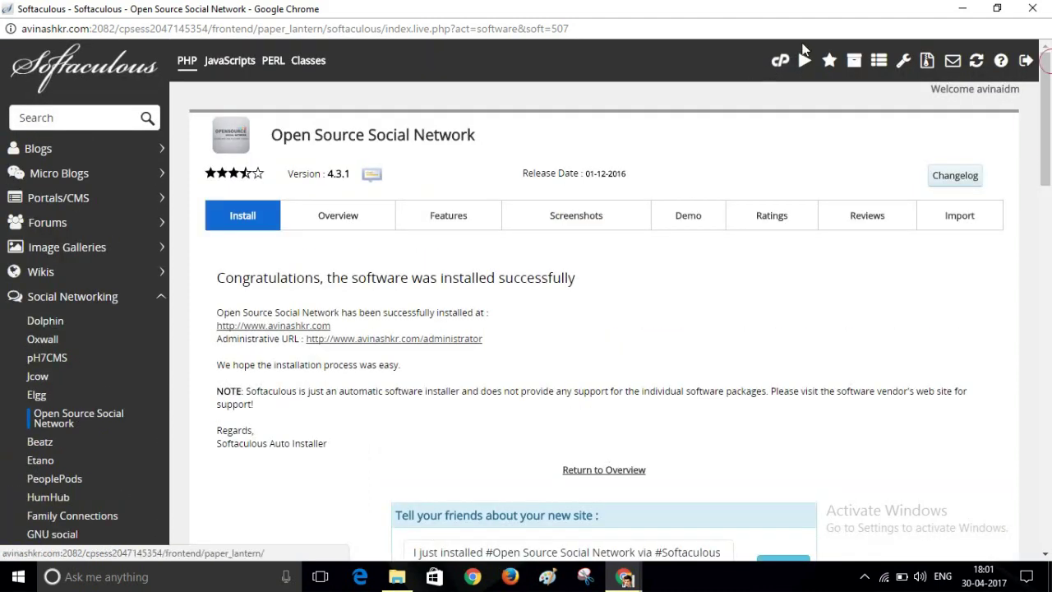
left_click(779, 64)
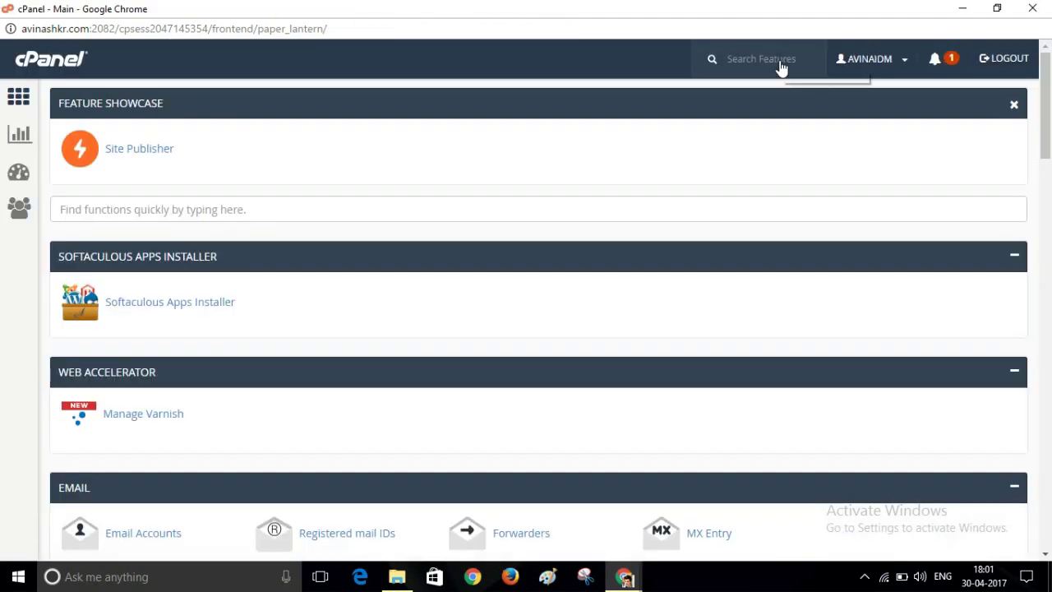
left_click_drag(1050, 122, 1049, 233)
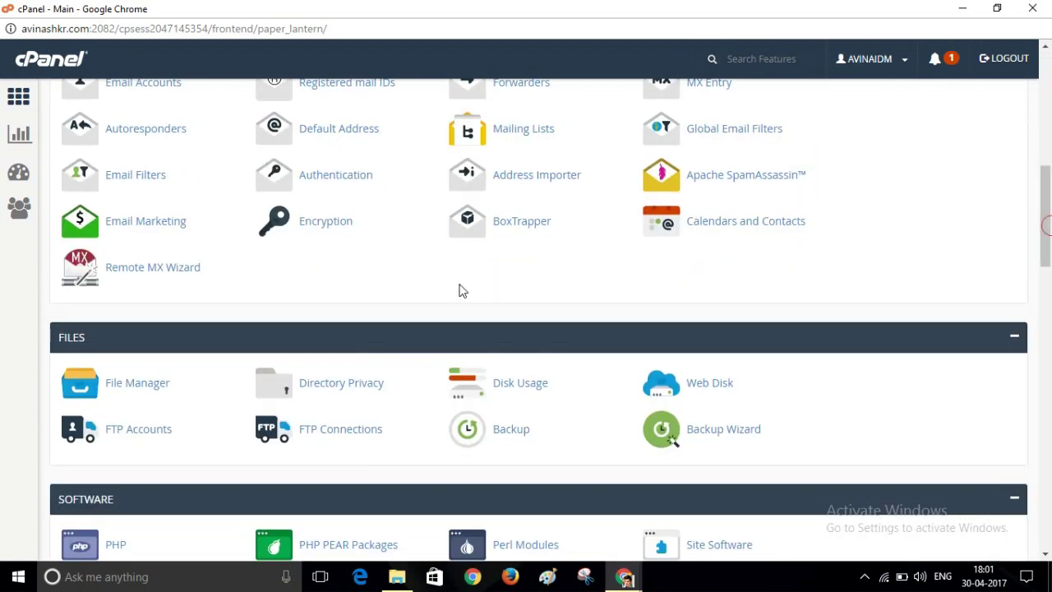
left_click(129, 384)
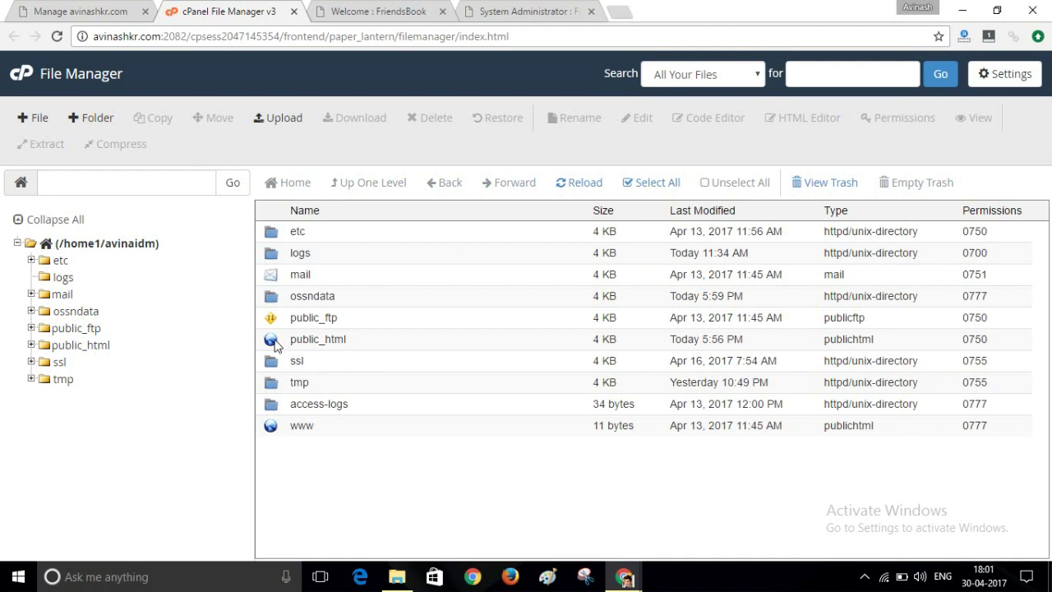
Navigate File Manager to public_html/themes/goblue/images.
double_click(273, 341)
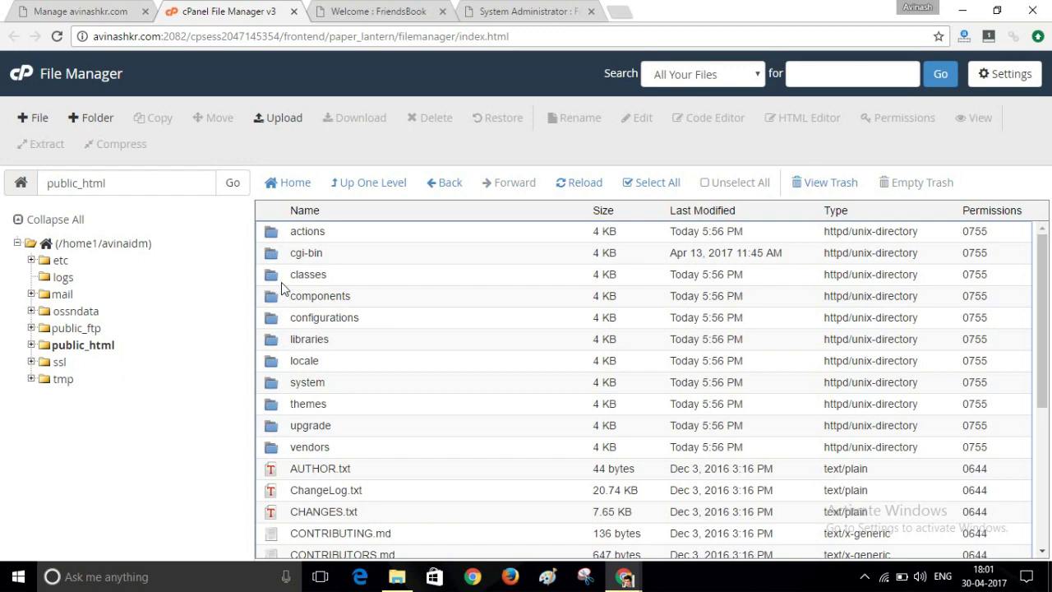
double_click(272, 409)
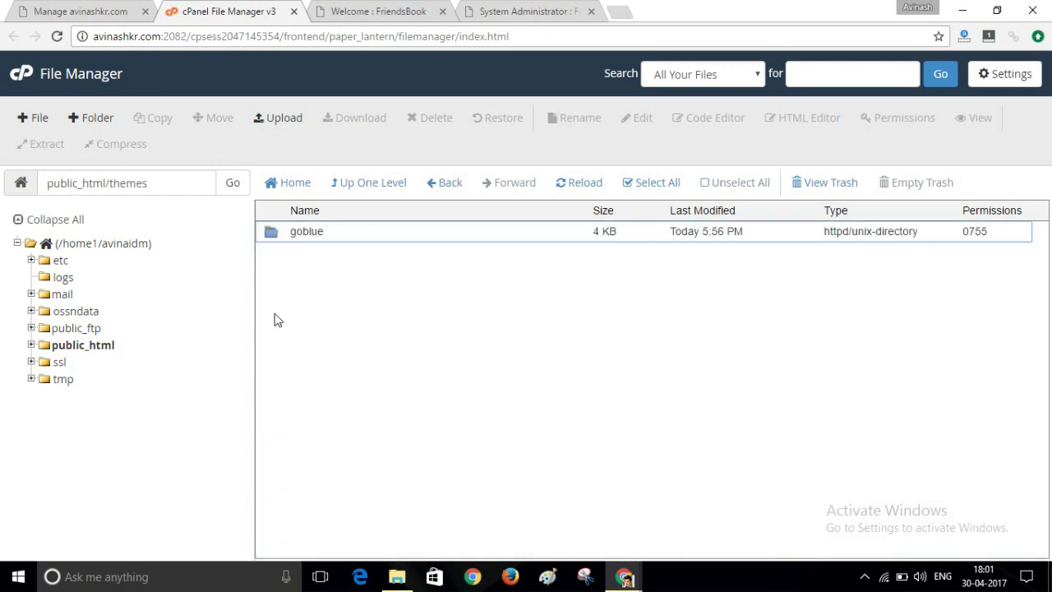
double_click(272, 233)
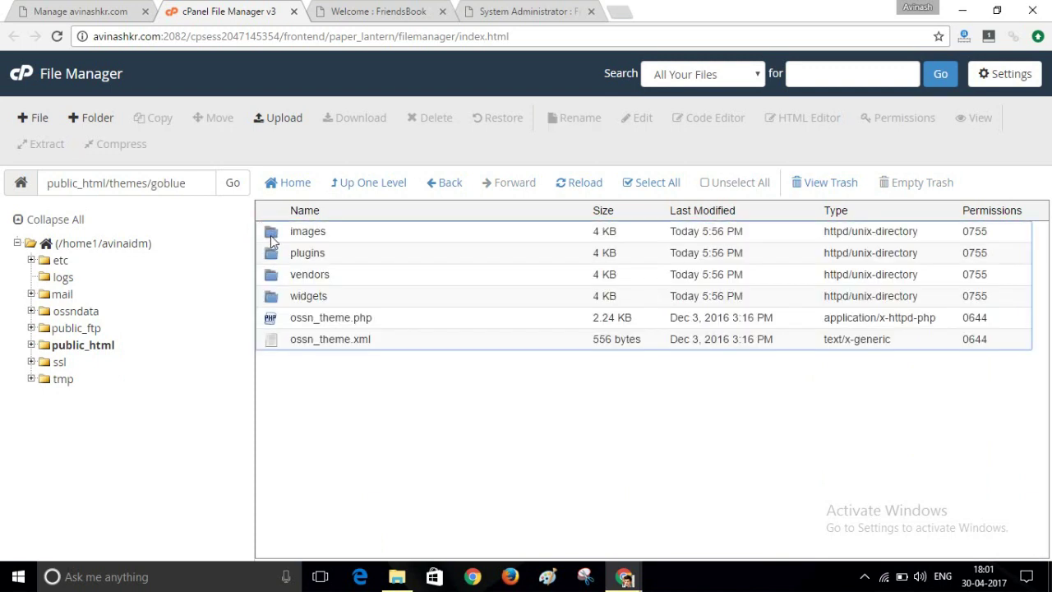
double_click(272, 234)
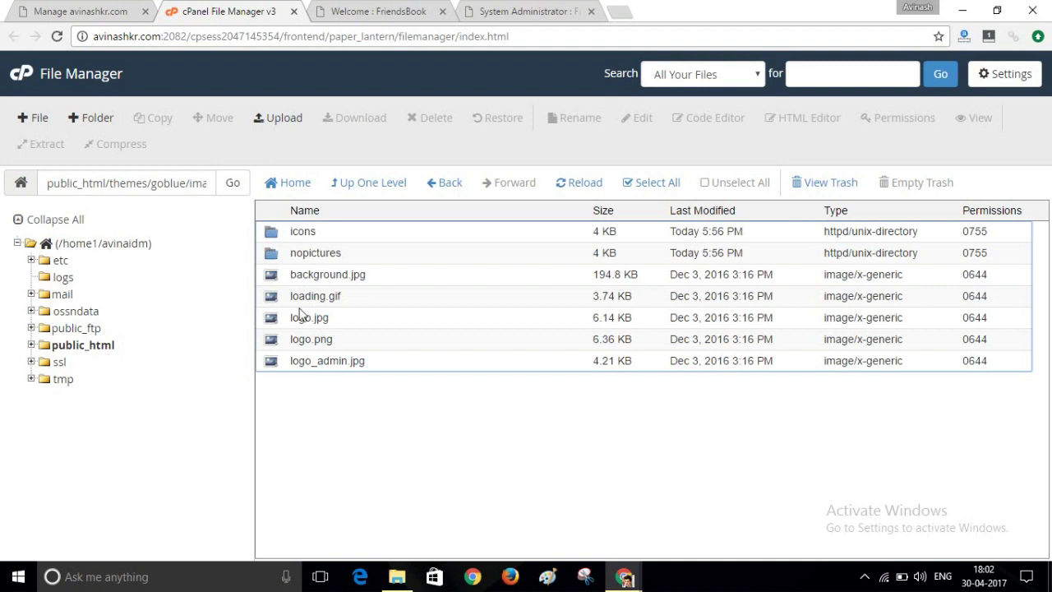
Permanently delete logo.png, skipping the trash.
left_click(279, 345)
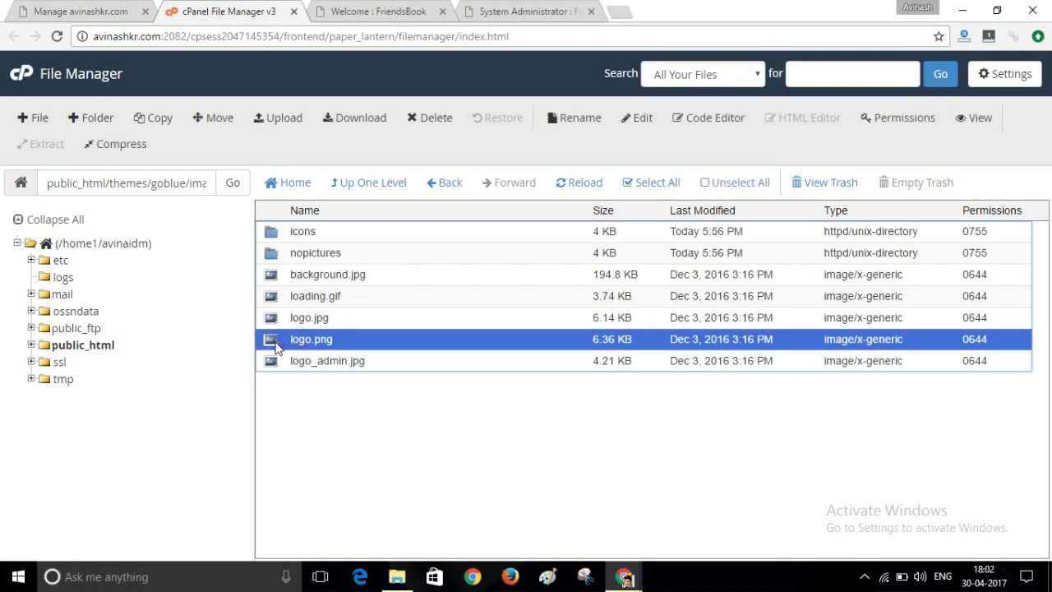
left_click(429, 122)
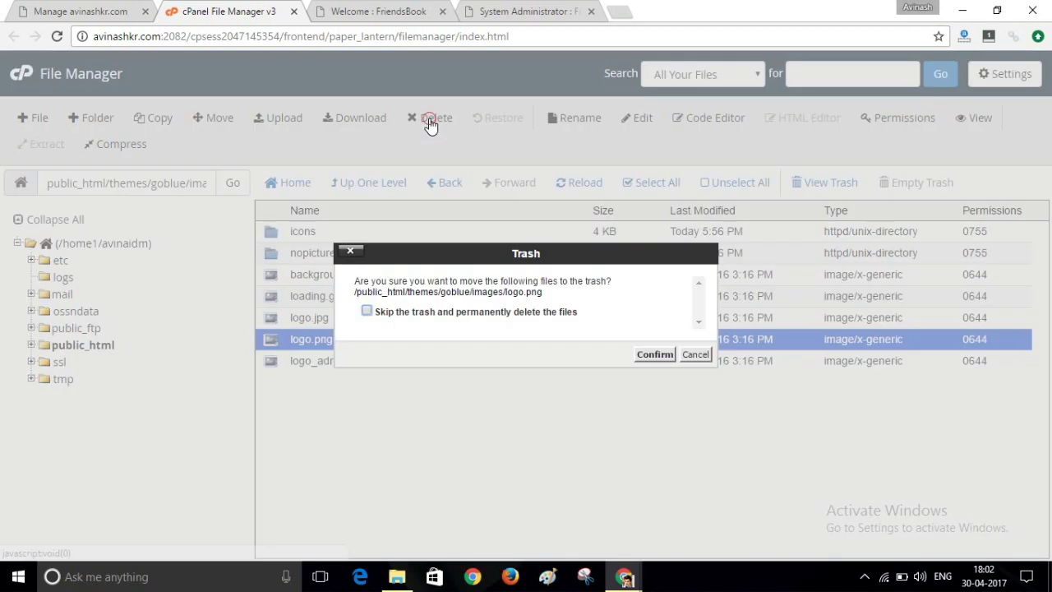
left_click(367, 313)
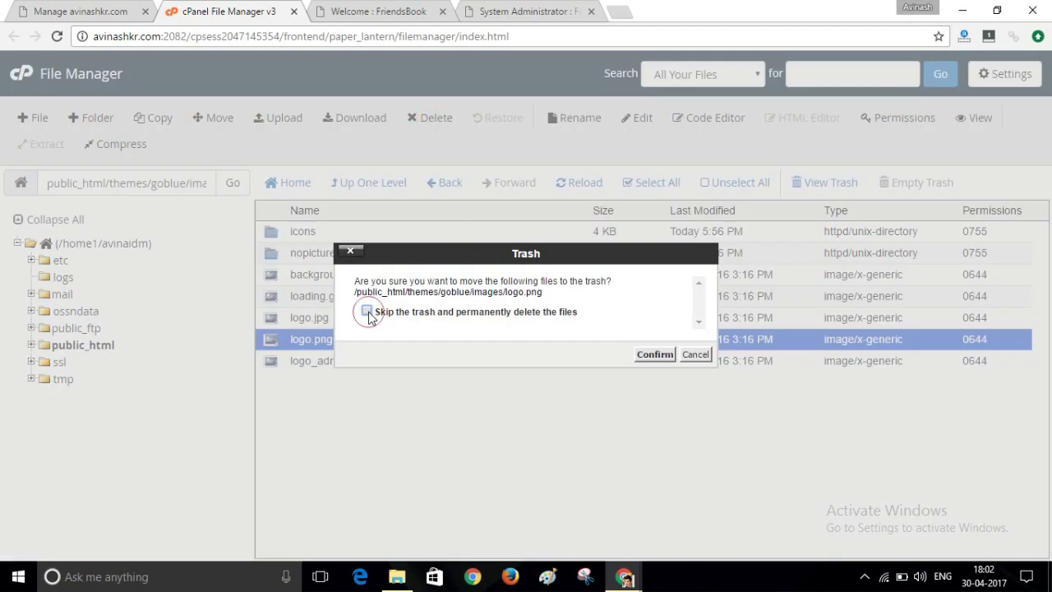
left_click(656, 356)
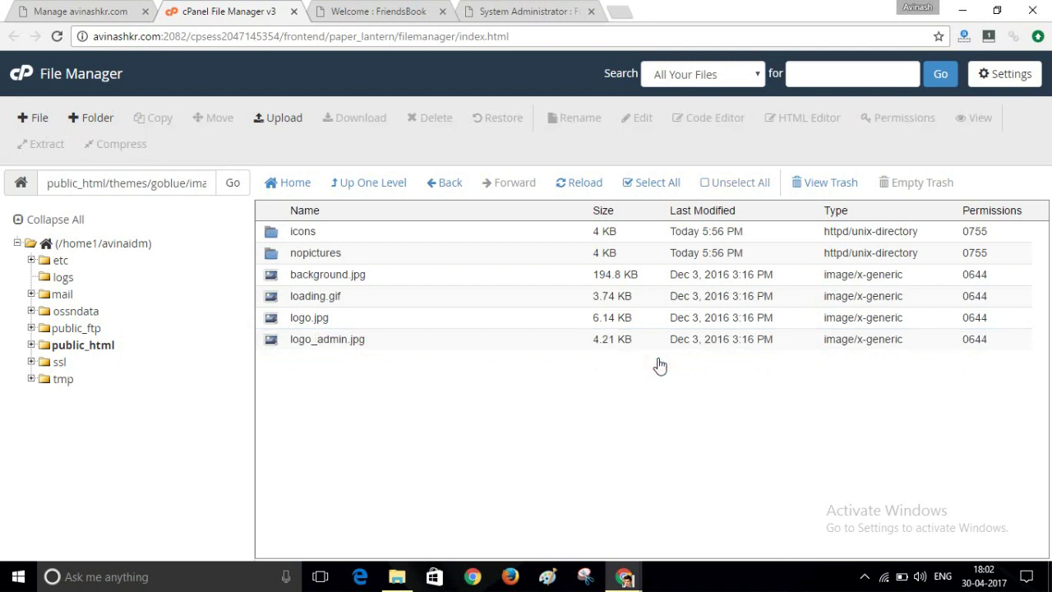
Upload logo.png (7.89 KB) from Desktop\Ossn into the goblue theme's images folder.
left_click(283, 121)
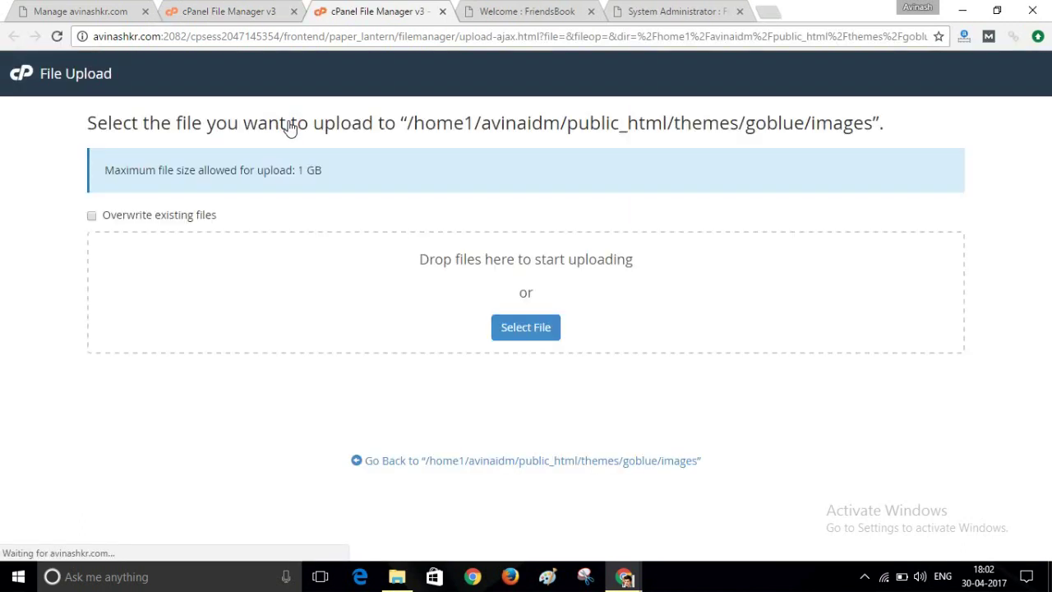
left_click(529, 339)
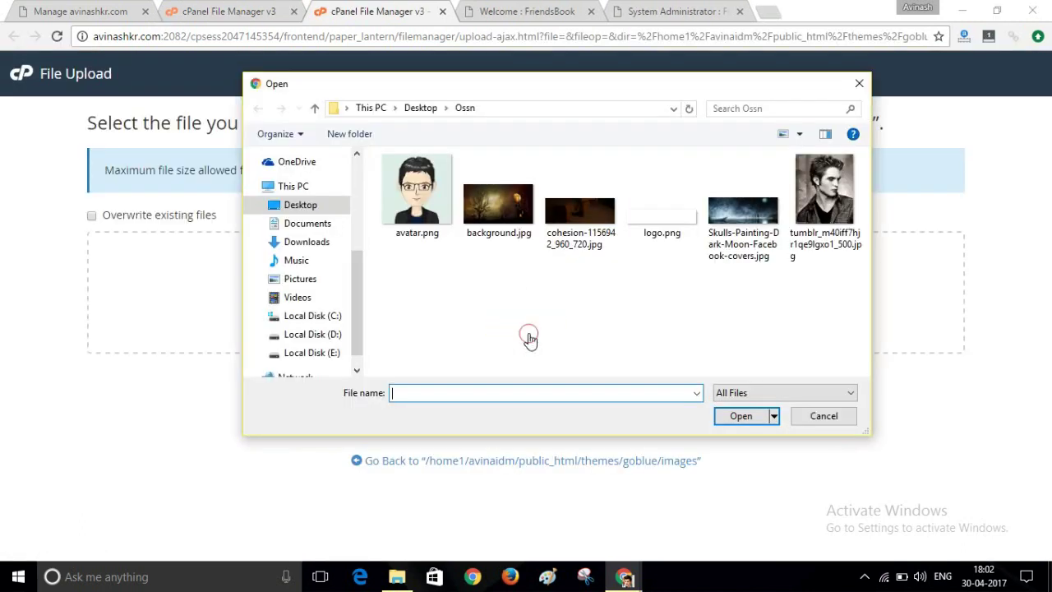
left_click(646, 229)
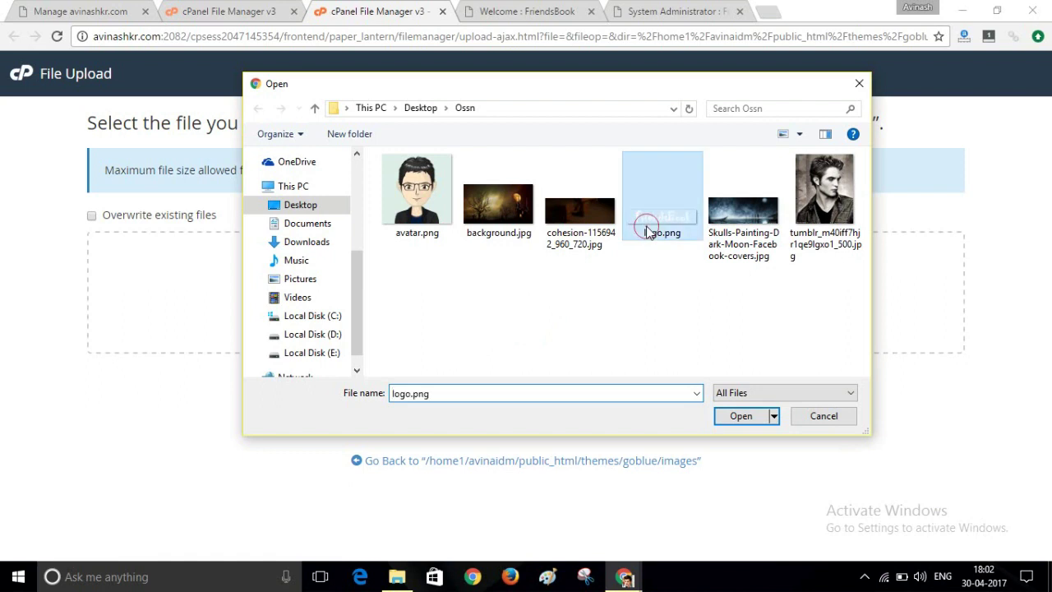
left_click(739, 416)
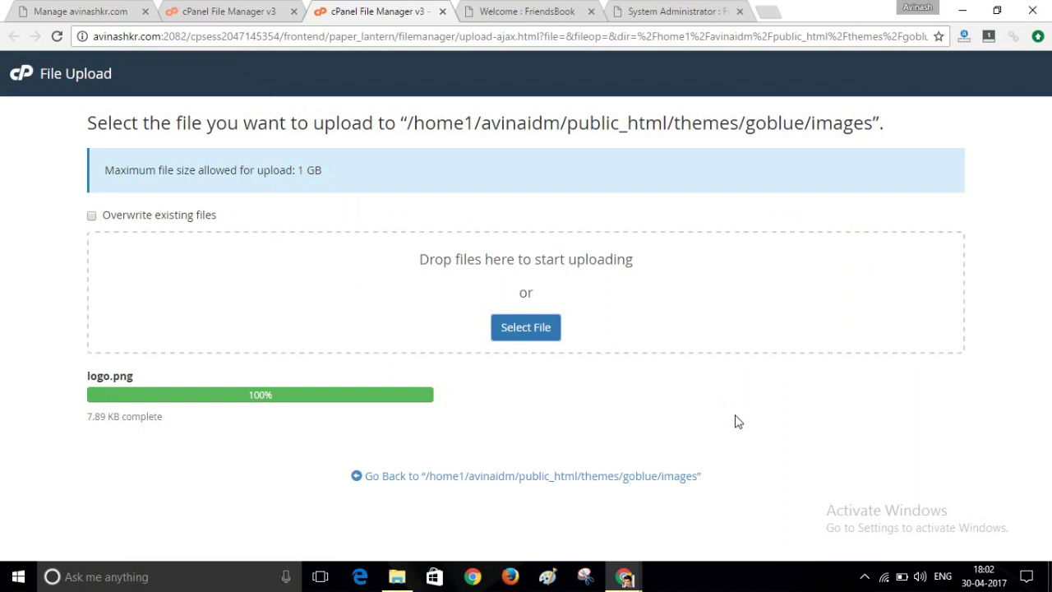
left_click(546, 478)
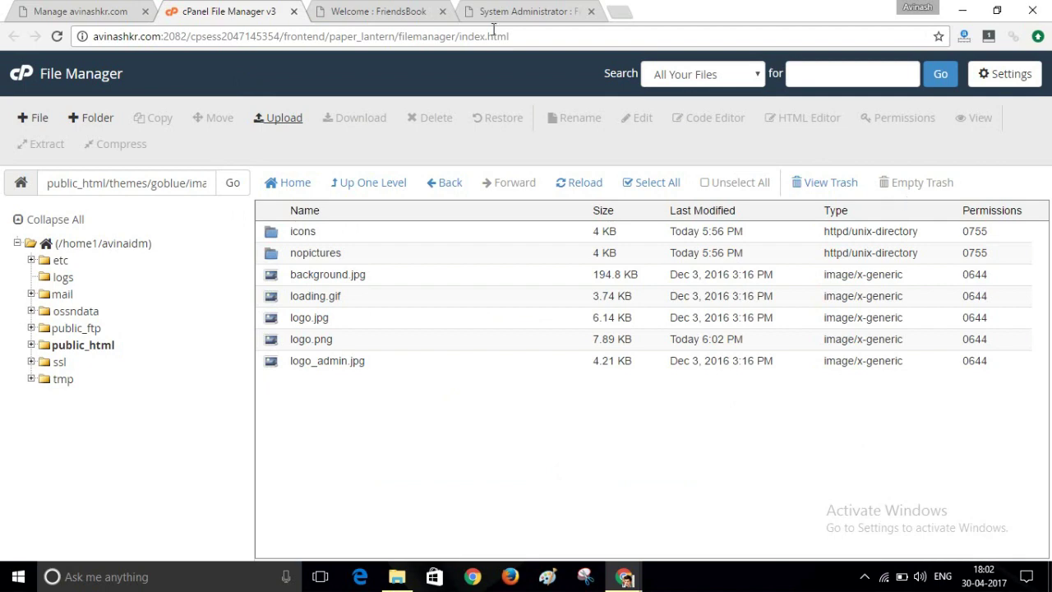
Load the FriendsBook site in a new incognito window to check the new logo.
left_click(340, 10)
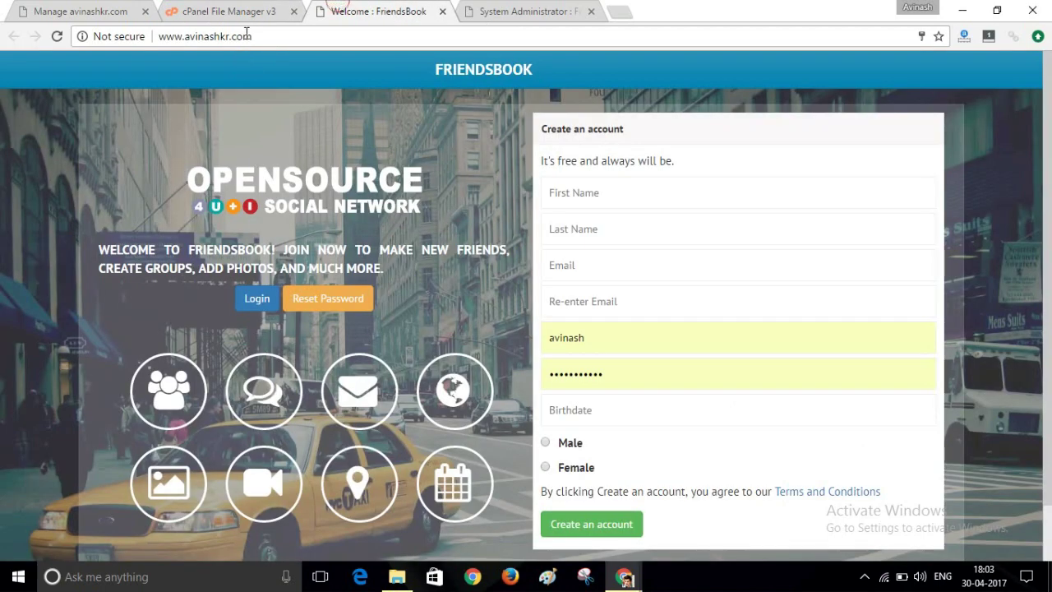
left_click(246, 36)
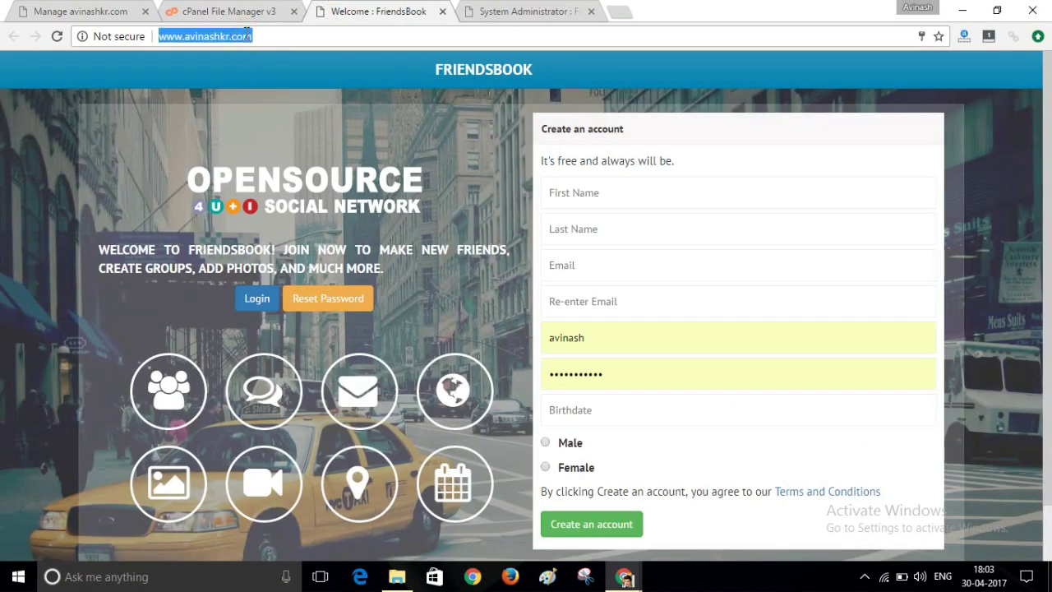
left_click(1037, 36)
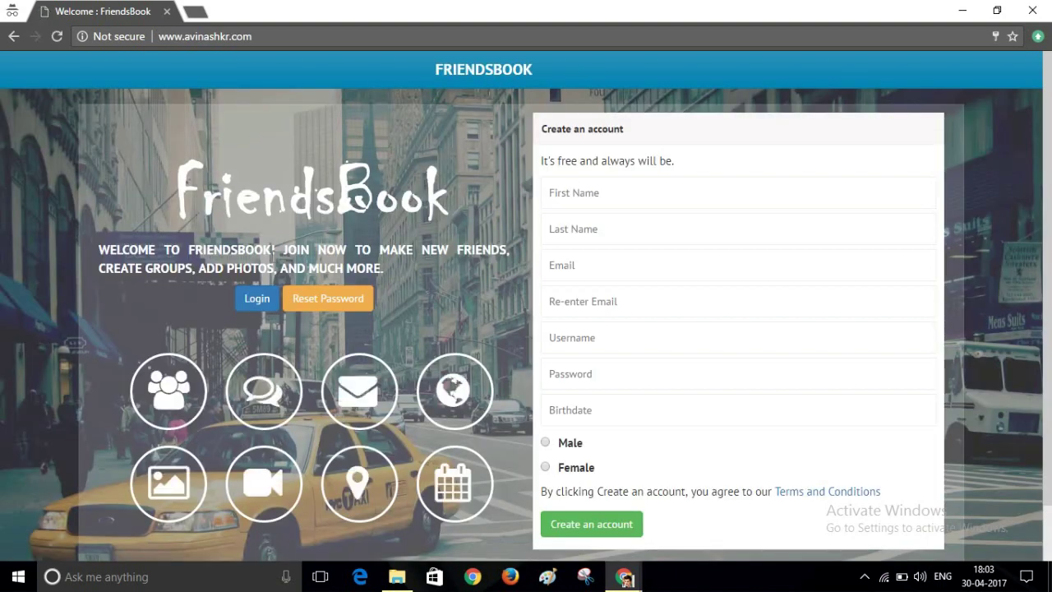
left_click_drag(275, 209, 332, 195)
left_click_drag(332, 195, 332, 194)
left_click_drag(332, 194, 331, 194)
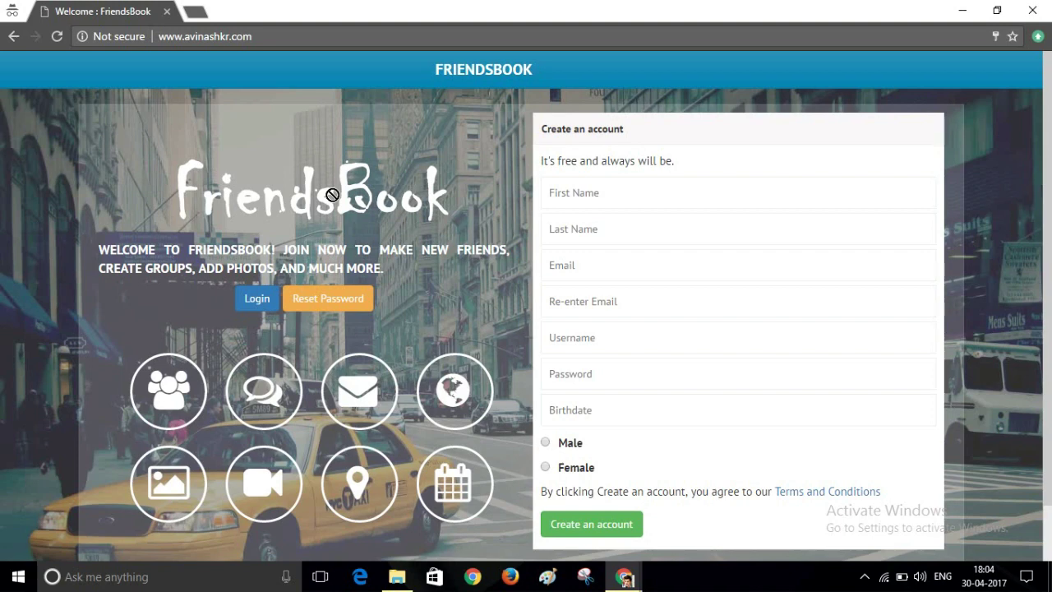